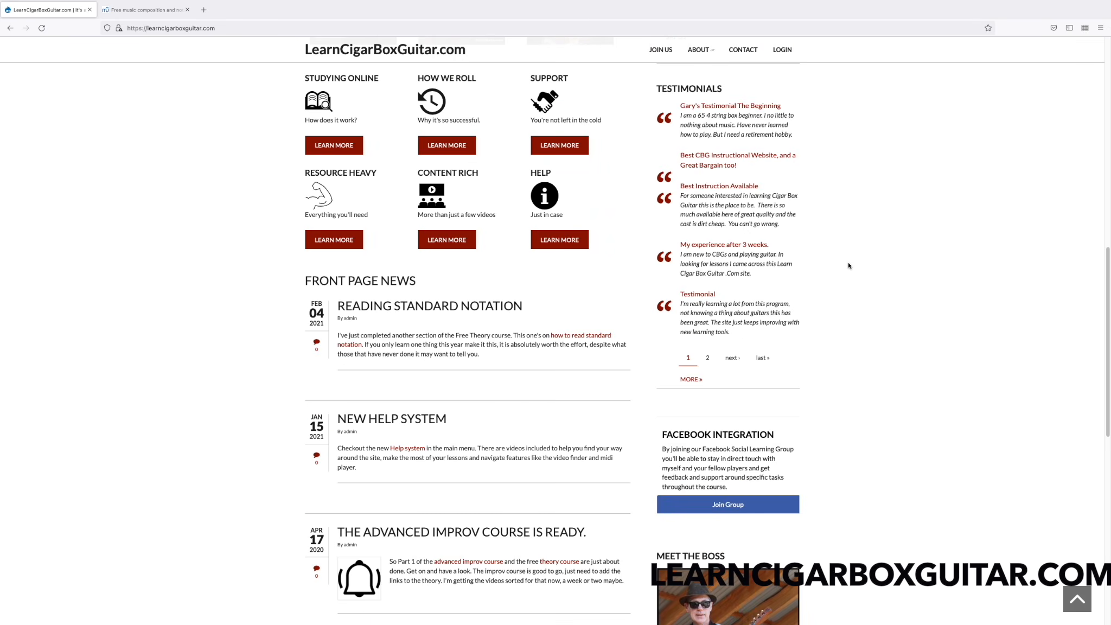
# - Return to the start of the LearnCigarBoxGuitar.com home page and switch to the "6 to 4 to 3" score in MuseScore
pyautogui.scroll(4, 848, 265)
pyautogui.scroll(8, 848, 265)
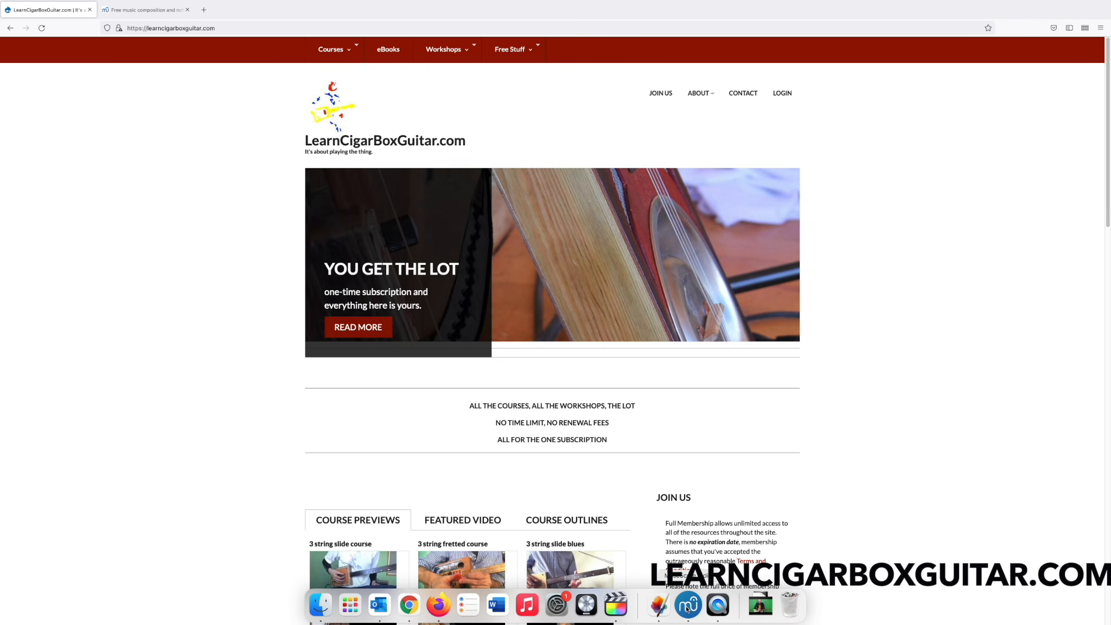
pyautogui.click(687, 606)
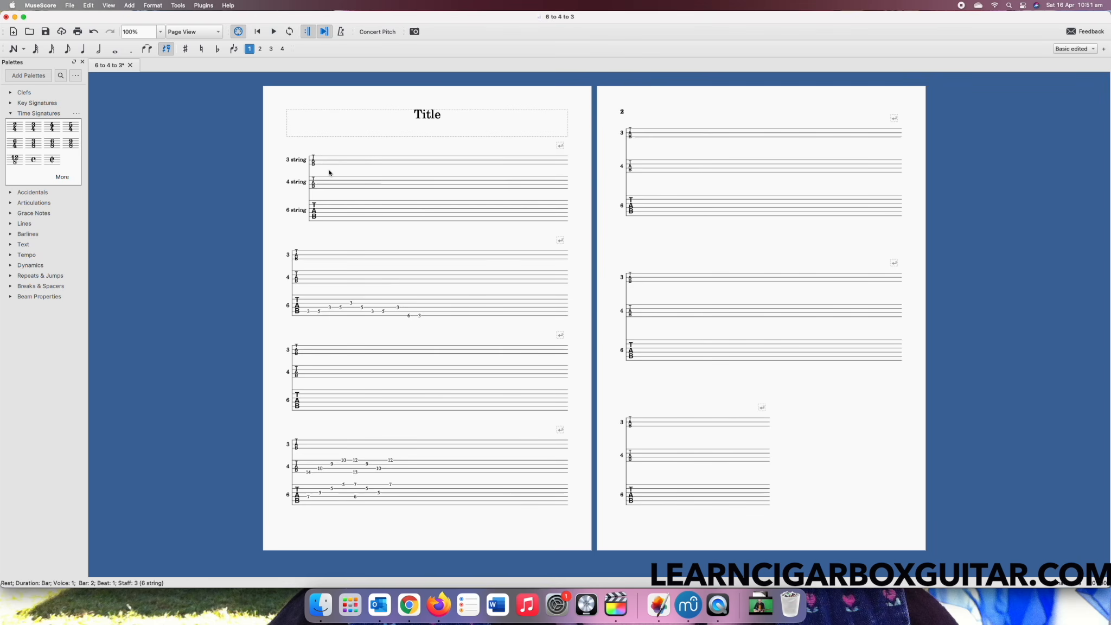
# - View the "Born Under a Bad Sign" tab in Chrome and switch back to the MuseScore score
pyautogui.click(410, 605)
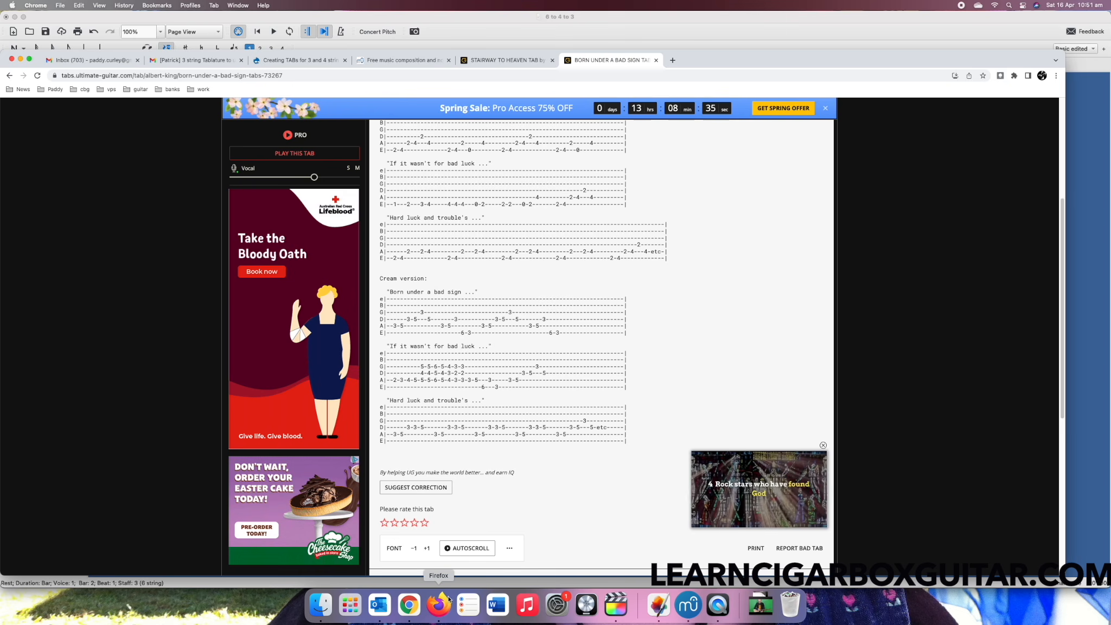
pyautogui.click(688, 605)
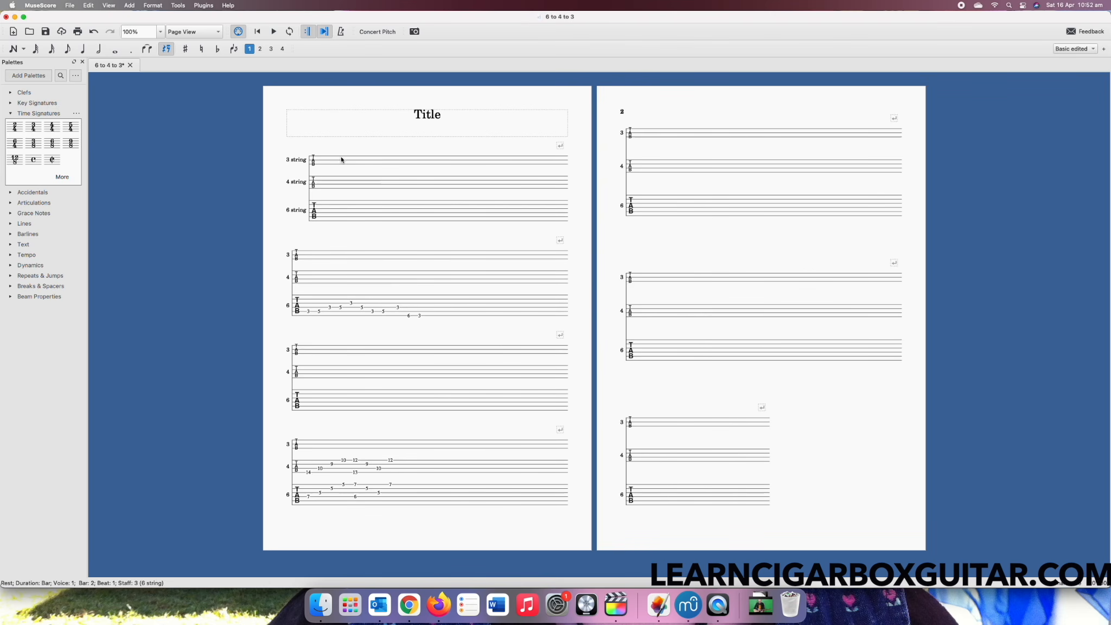
# - Inspect the string tuning in the 4 string stave's properties and close it without changes
pyautogui.rightClick(343, 184)
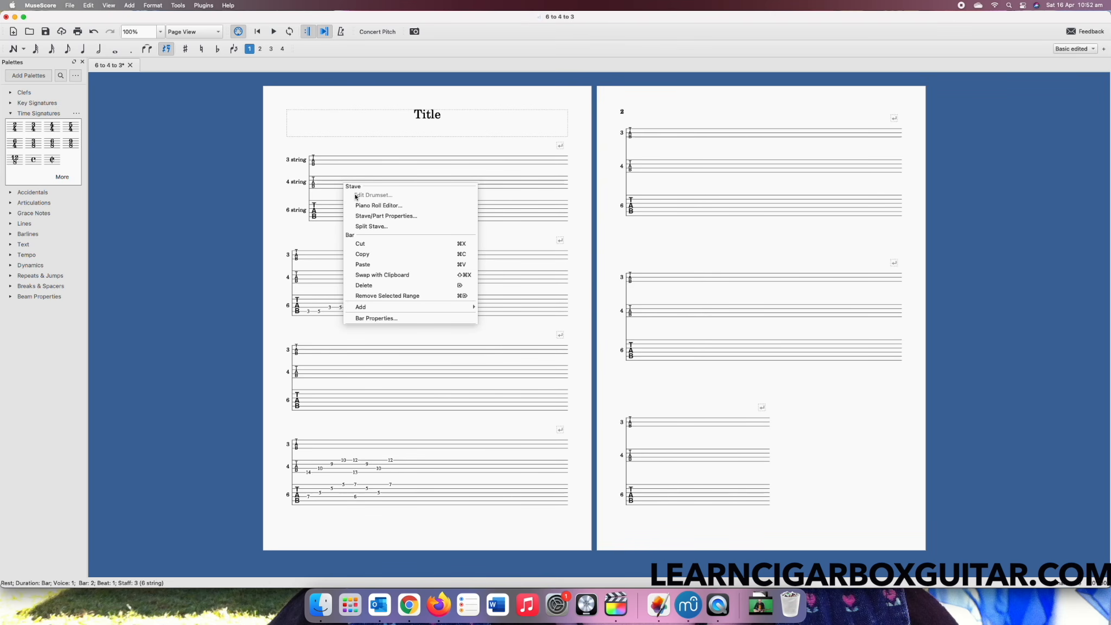
pyautogui.click(365, 216)
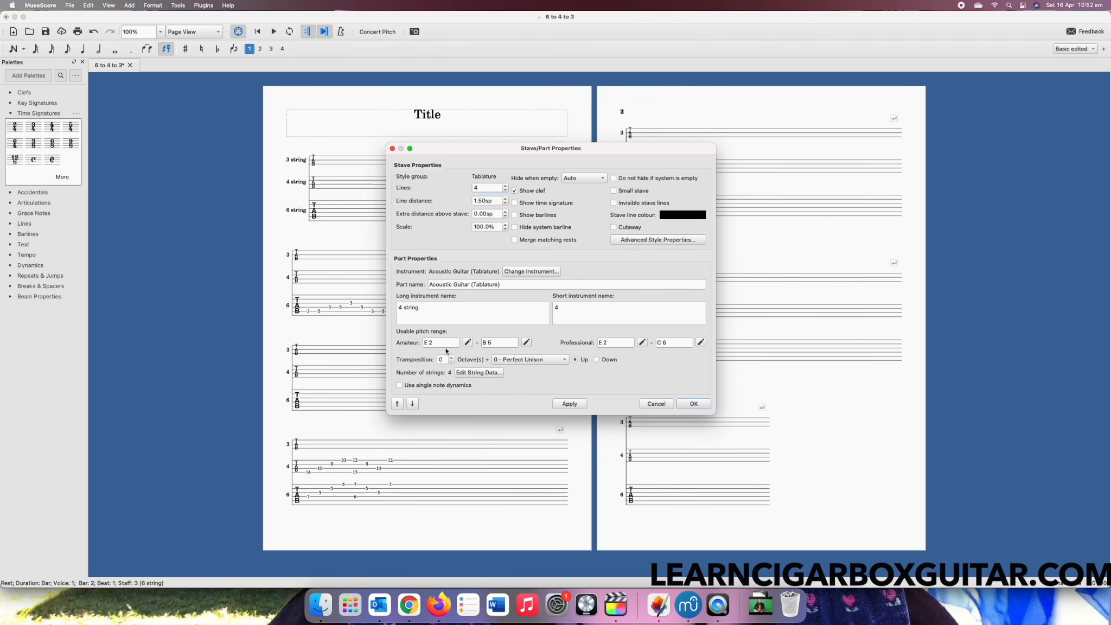
pyautogui.click(485, 373)
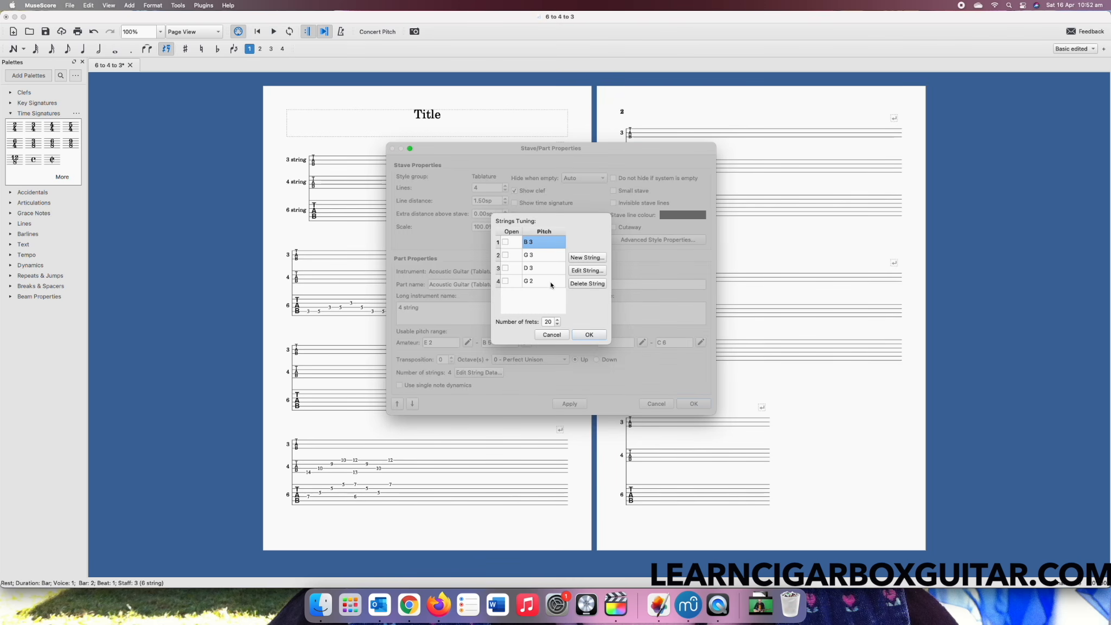
pyautogui.click(560, 335)
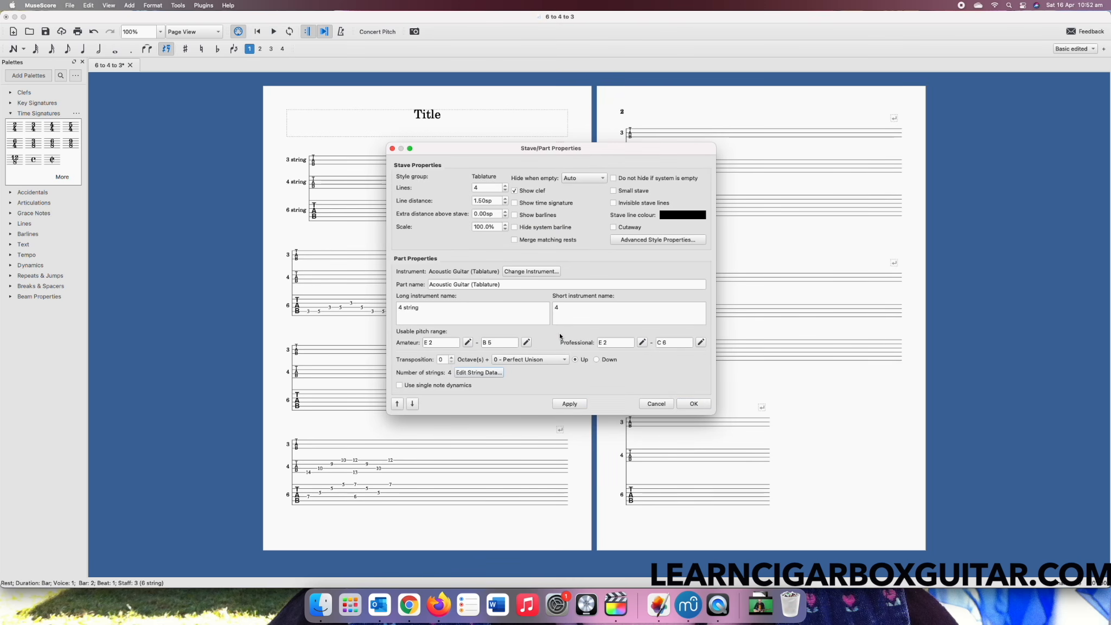
pyautogui.click(657, 404)
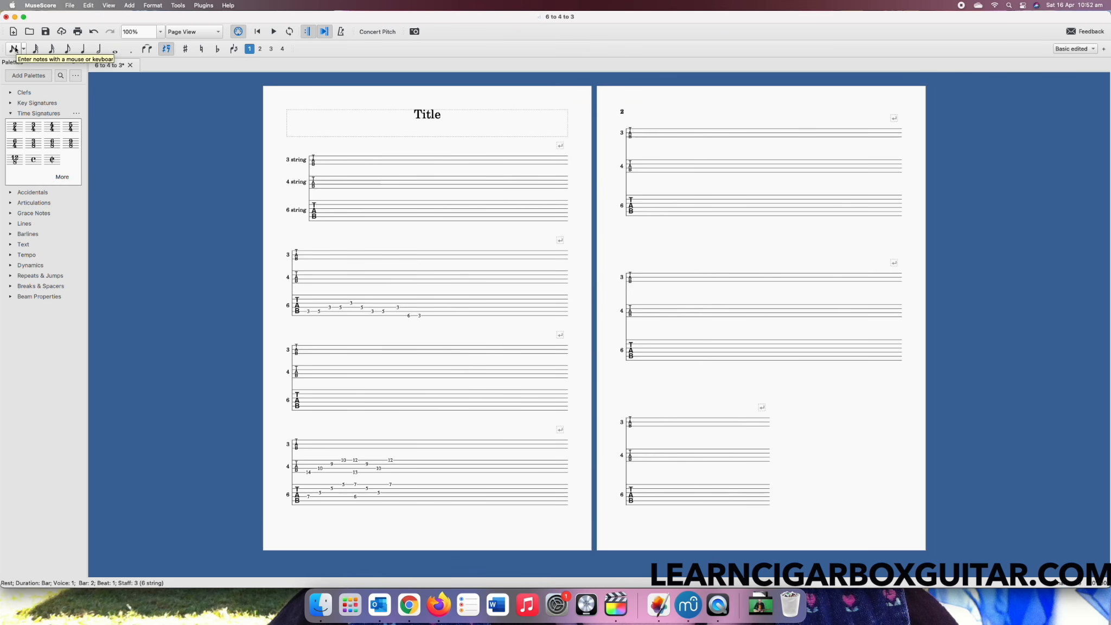
# - Enter a quaver at fret 0 on the lowest string at the start of the first 6 string stave
pyautogui.click(15, 49)
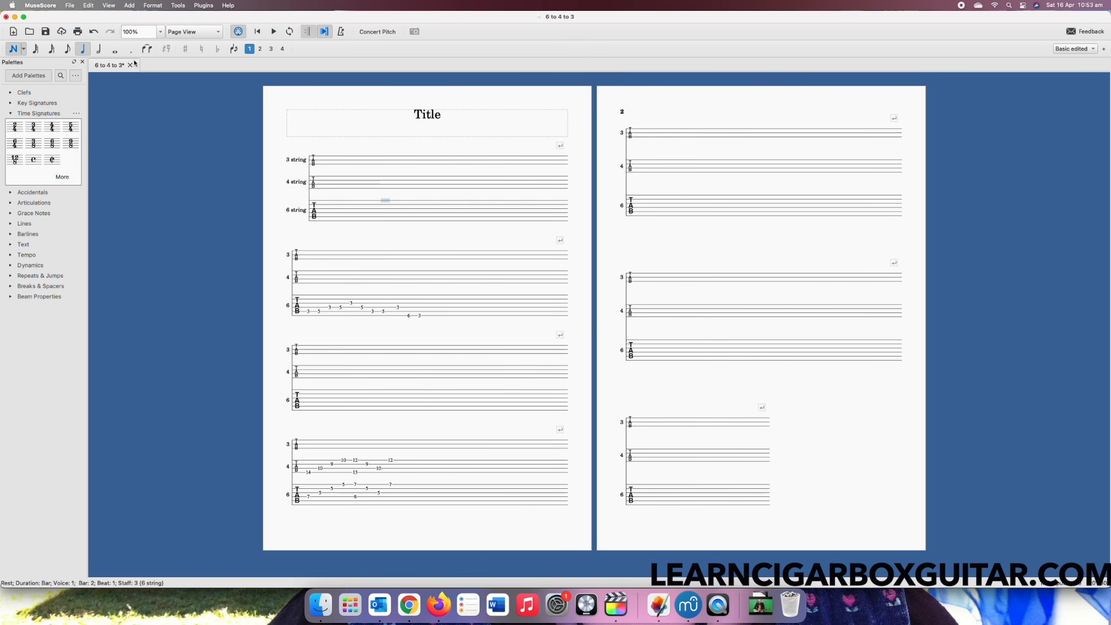
pyautogui.click(67, 49)
pyautogui.press('super+equal')
pyautogui.press('super+equal')
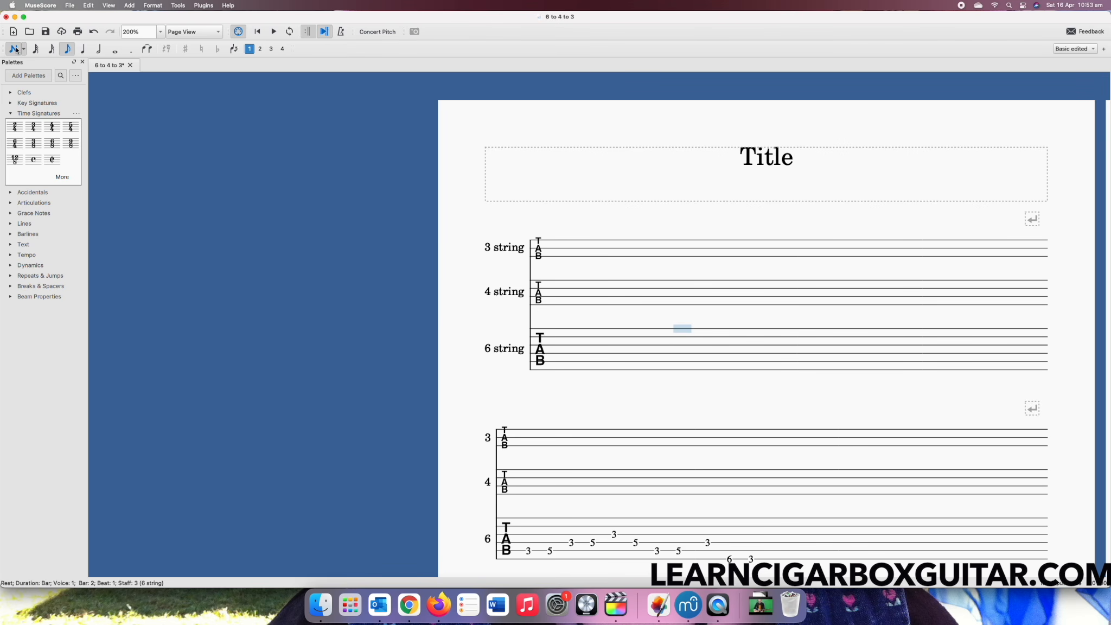
pyautogui.press('Escape')
pyautogui.hscroll(3, 171, 231)
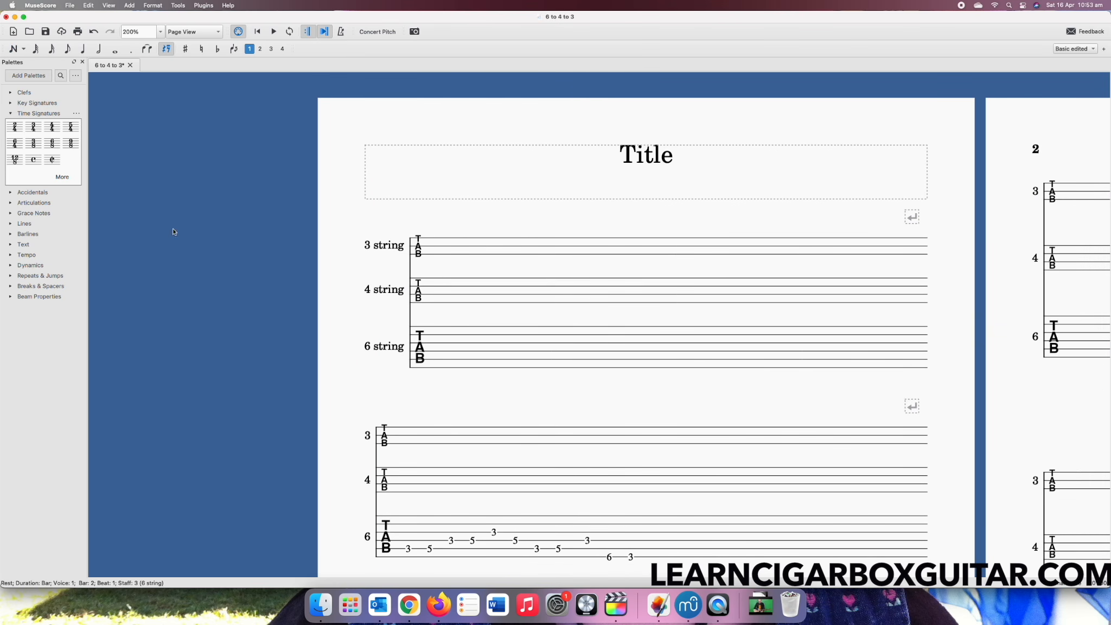
pyautogui.click(13, 50)
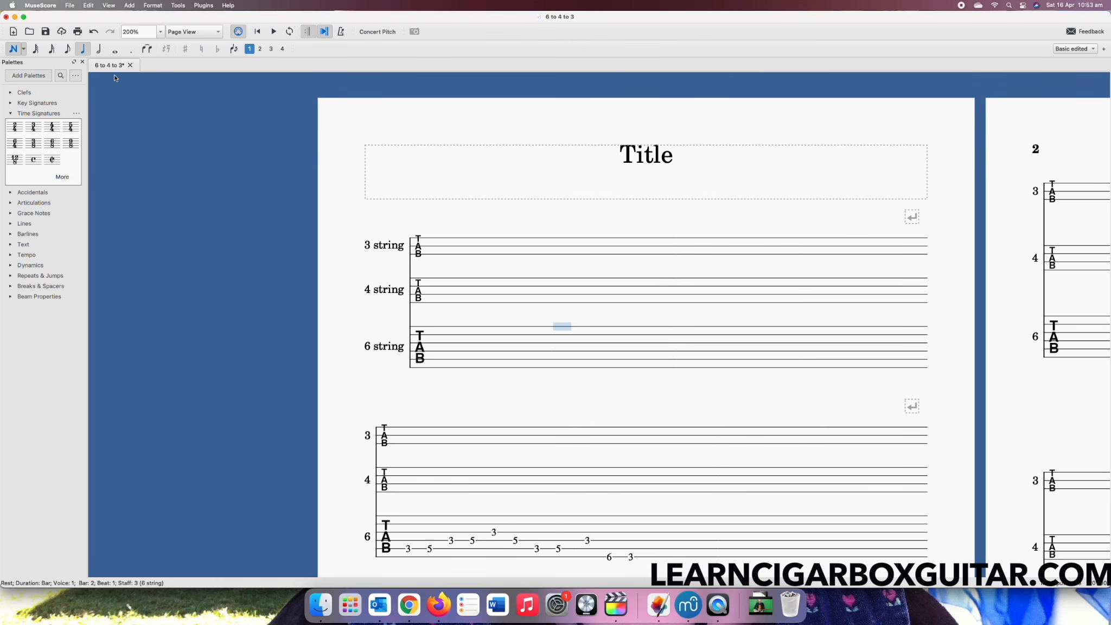
pyautogui.click(68, 49)
pyautogui.click(443, 369)
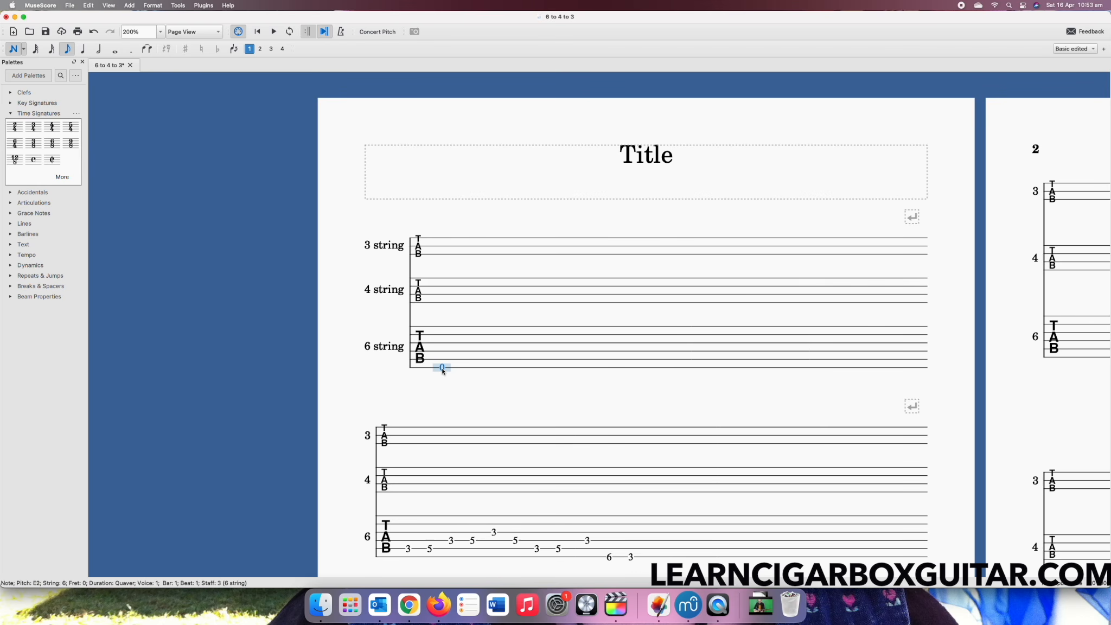
# - Copy the first bar of the 6 string stave into the first bars of the 4 string and 3 string staves
pyautogui.press('Escape')
pyautogui.click(465, 366)
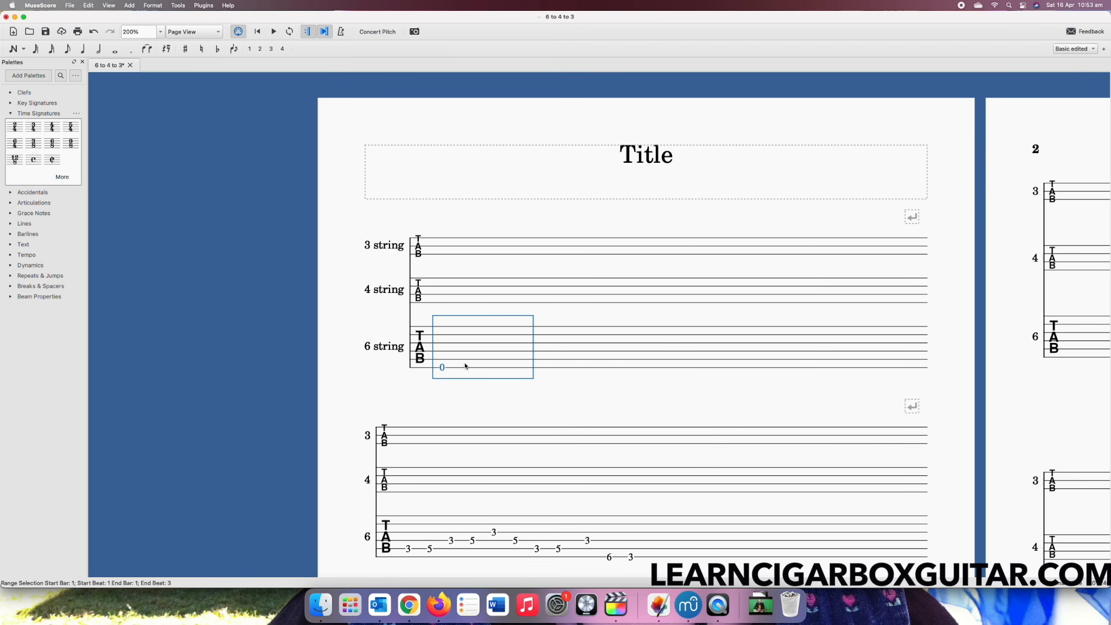
pyautogui.click(461, 298)
pyautogui.press('super+v')
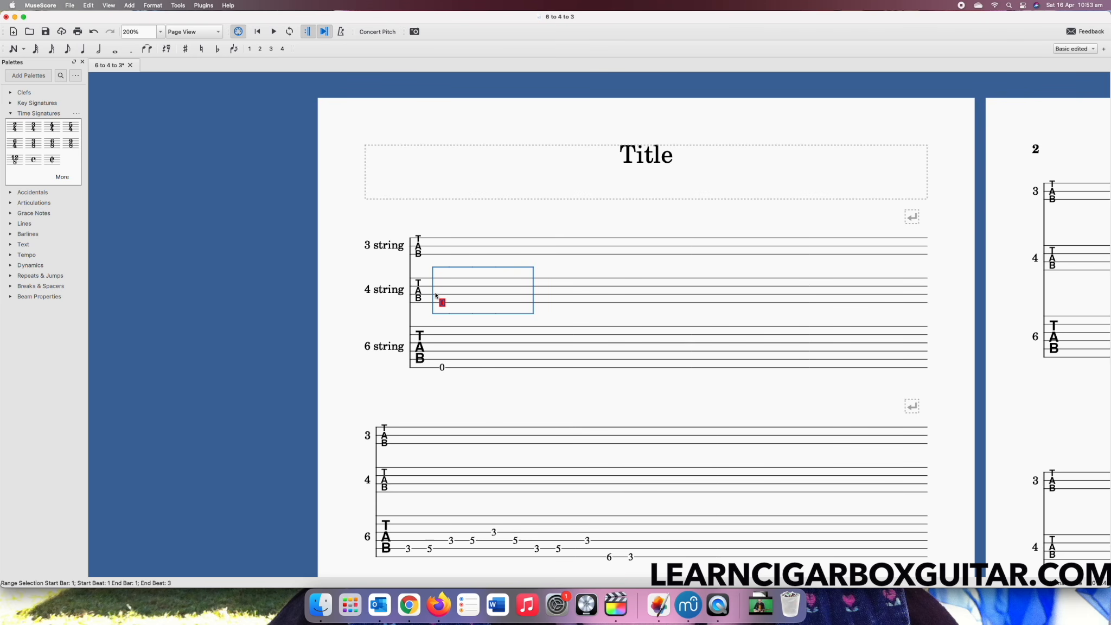
pyautogui.click(461, 250)
pyautogui.press('super+v')
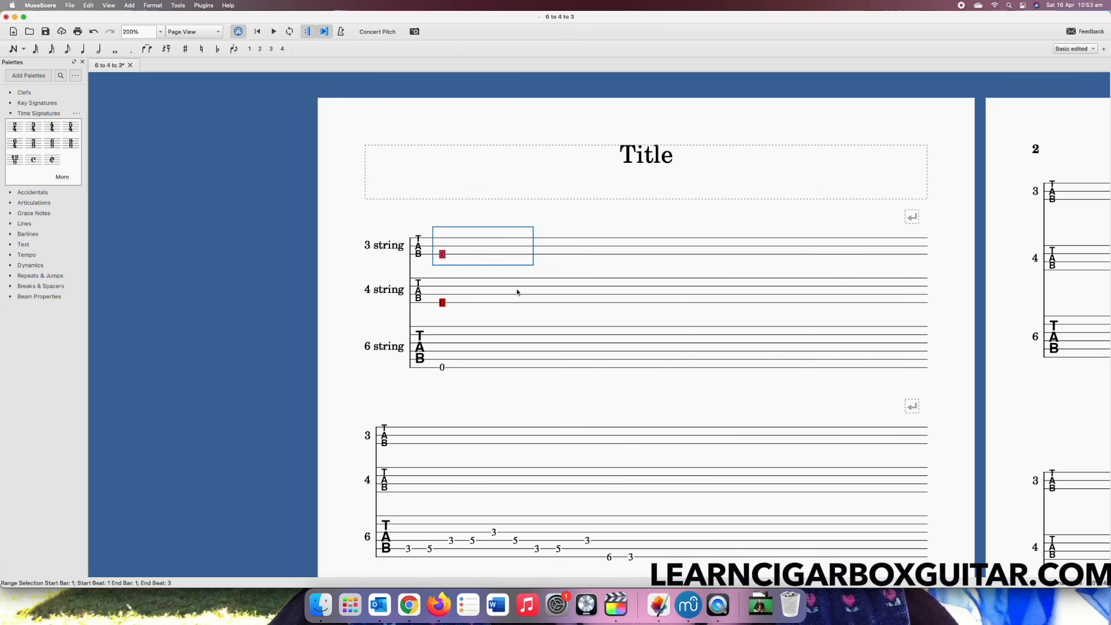
# - Delete the pasted notes from the first bar of the 4 string and 3 string staves
pyautogui.press('Escape')
pyautogui.click(493, 294)
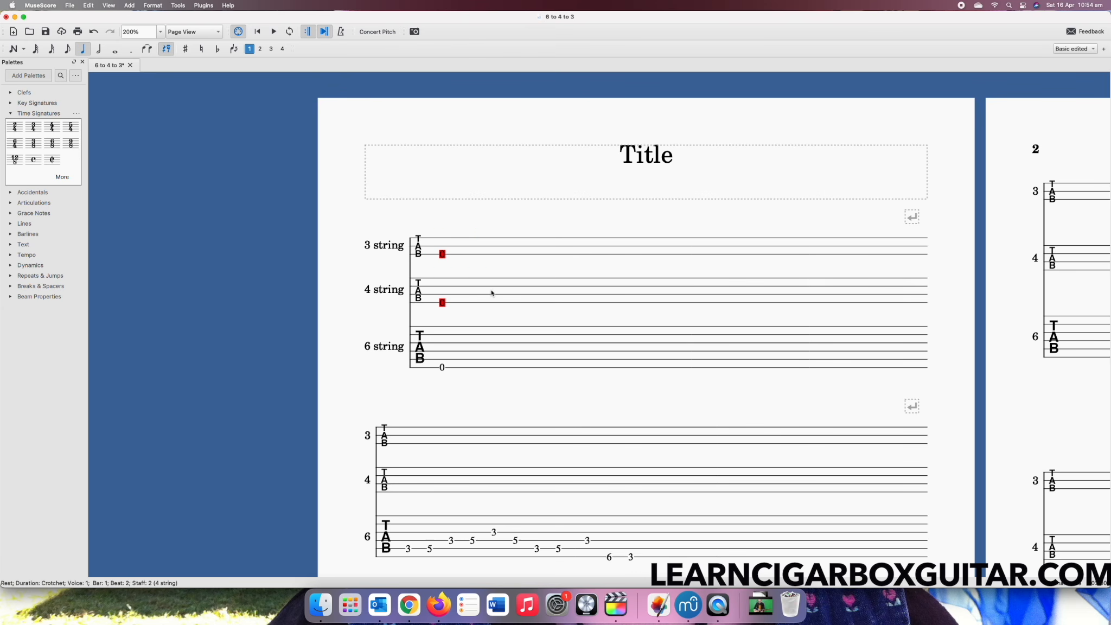
pyautogui.click(442, 302)
pyautogui.press('Right')
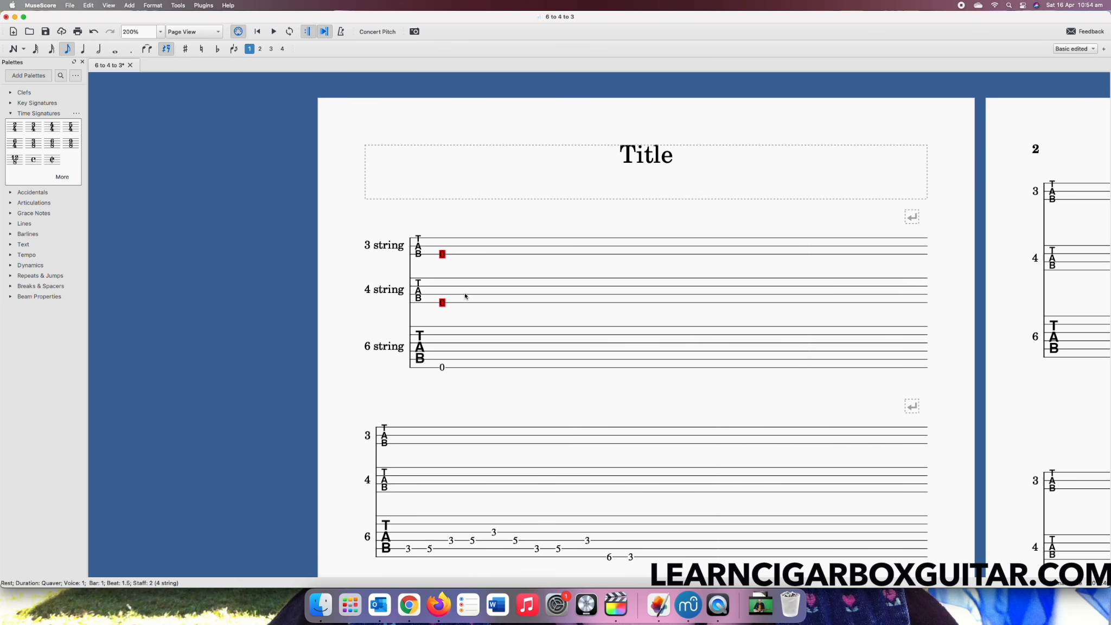
pyautogui.click(442, 302)
pyautogui.press('Delete')
pyautogui.click(442, 254)
pyautogui.press('Delete')
# - Delete the fret 0 note from the lowest string of the first 6 string stave
pyautogui.click(442, 368)
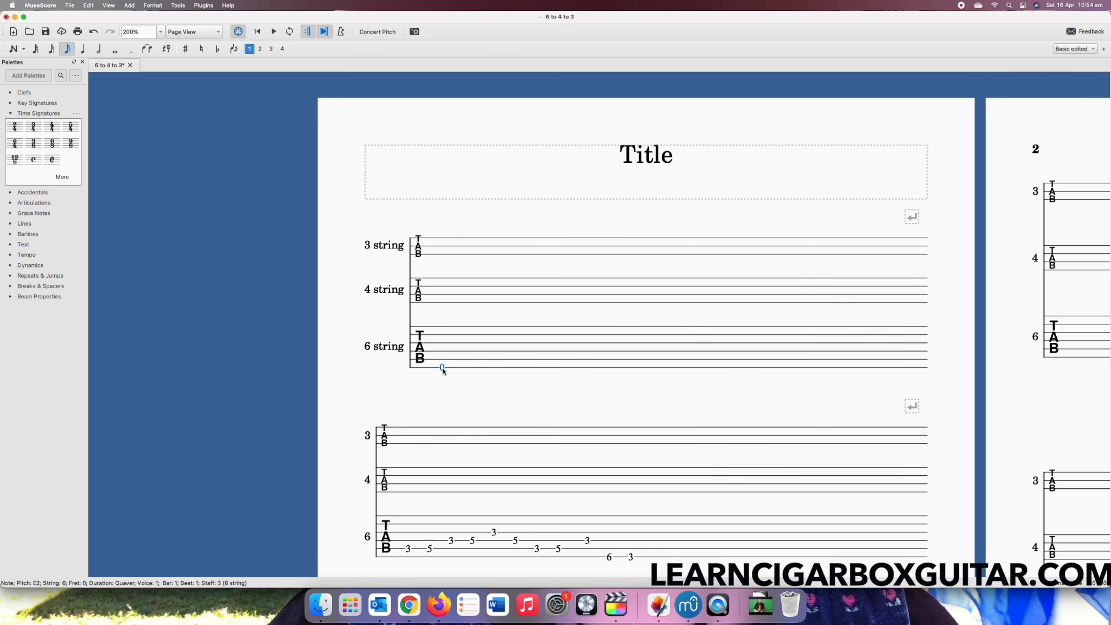
pyautogui.press('4')
pyautogui.doubleClick(443, 366)
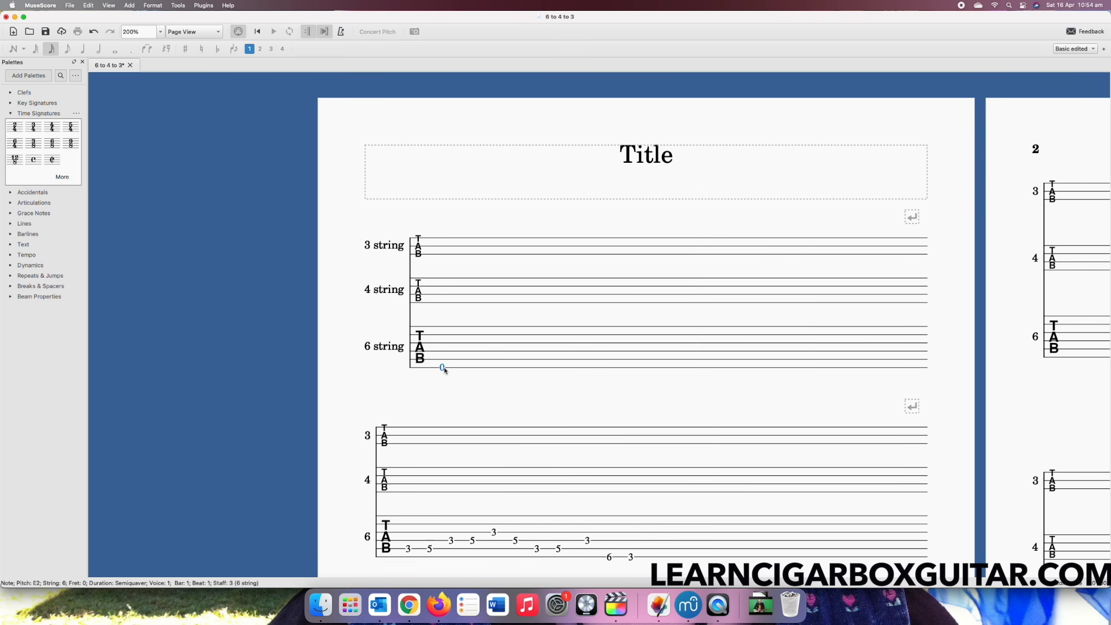
pyautogui.press('Escape')
pyautogui.press('Delete')
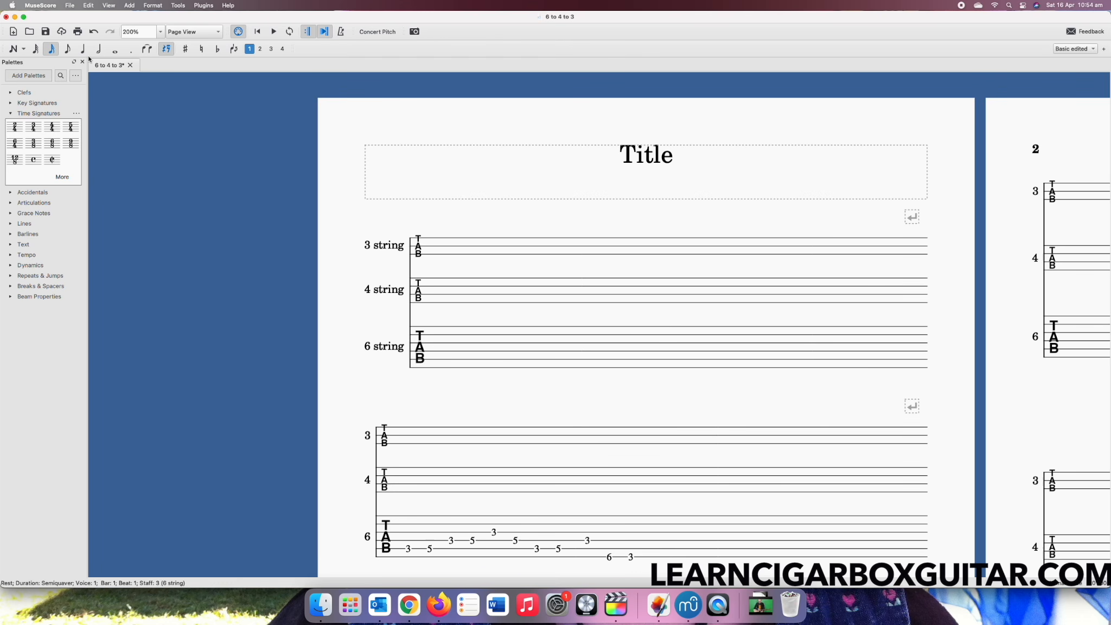
# - Enter a quaver at fret 3 on the lowest string of the first 6 string stave and copy it to the 4 string stave
pyautogui.click(67, 50)
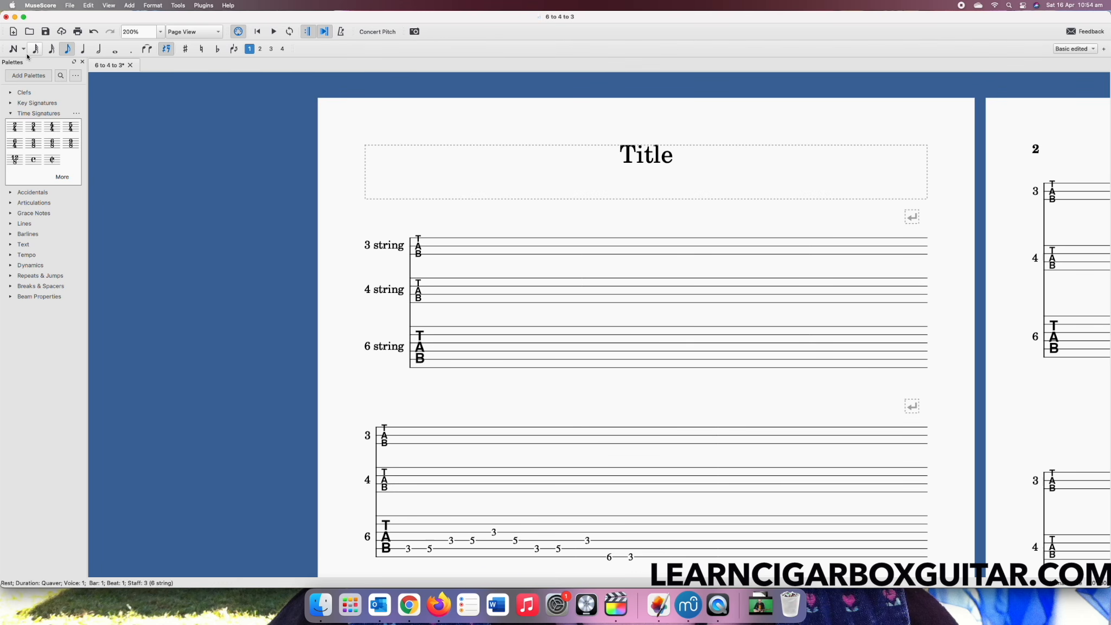
pyautogui.click(13, 49)
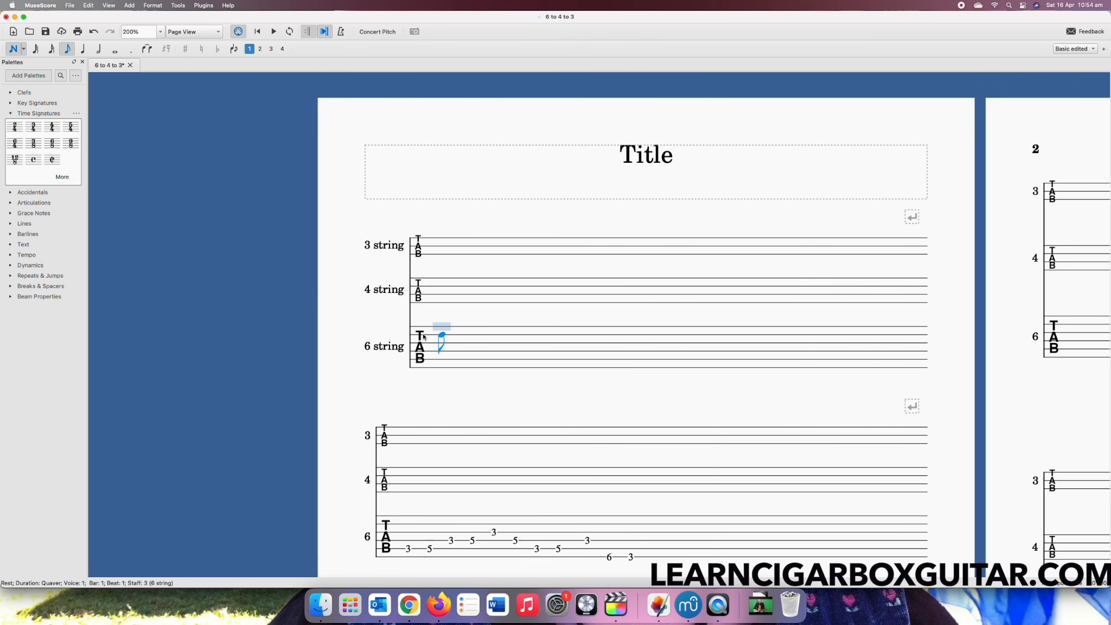
pyautogui.click(443, 367)
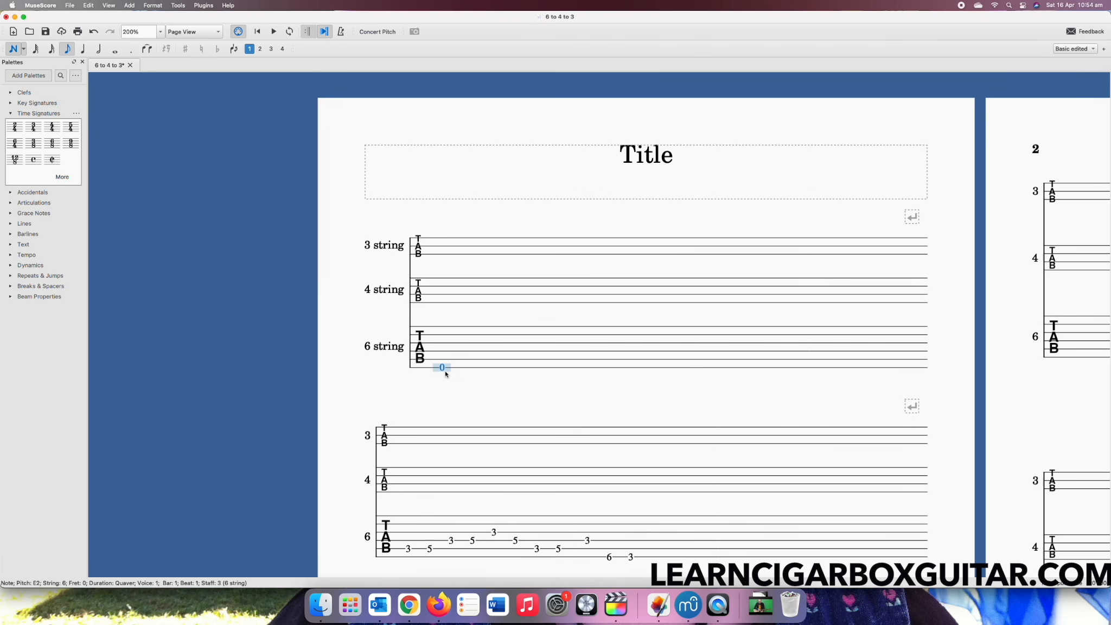
pyautogui.press('3')
pyautogui.press('Escape')
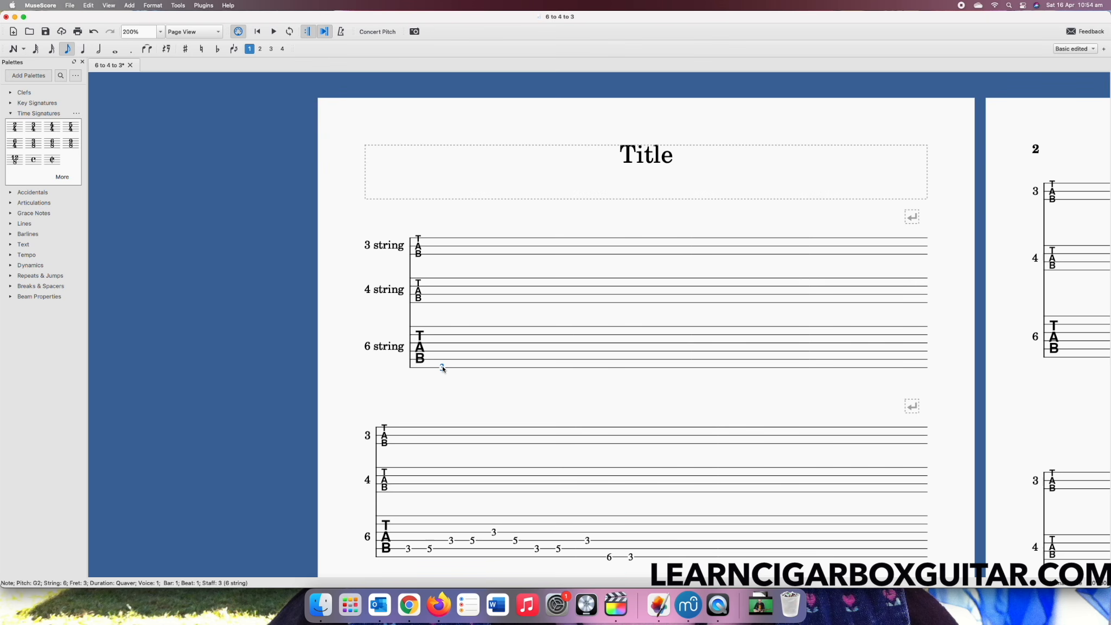
pyautogui.click(435, 297)
pyautogui.press('super+v')
# - Add a crotchet at fret 12 on the highest string of the 6 string stave at beat 2 of the first bar
pyautogui.press('n')
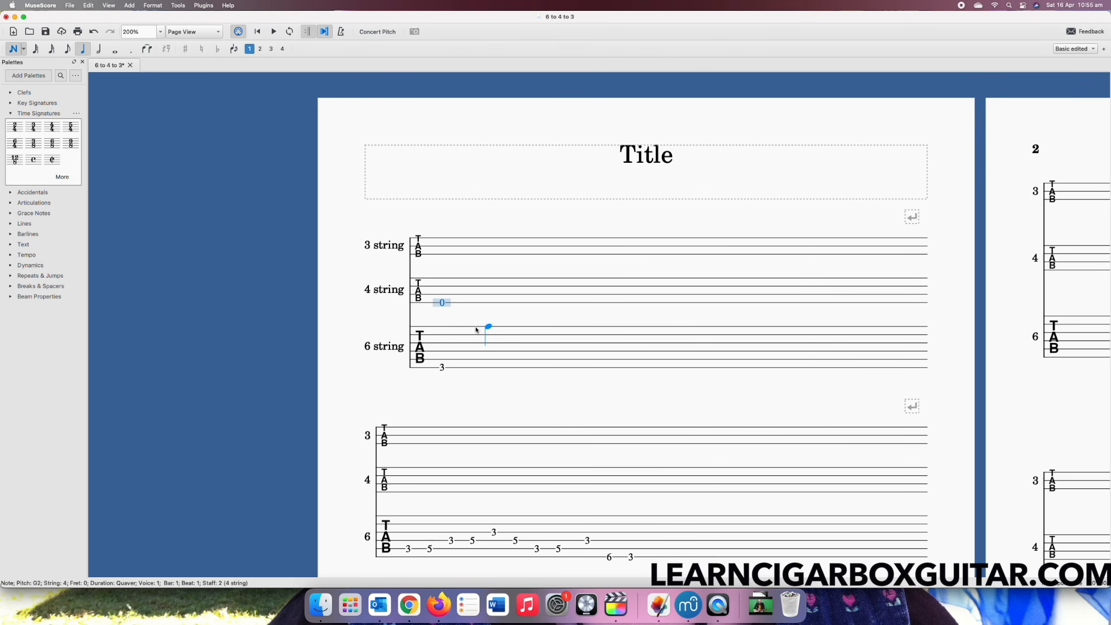
pyautogui.click(488, 327)
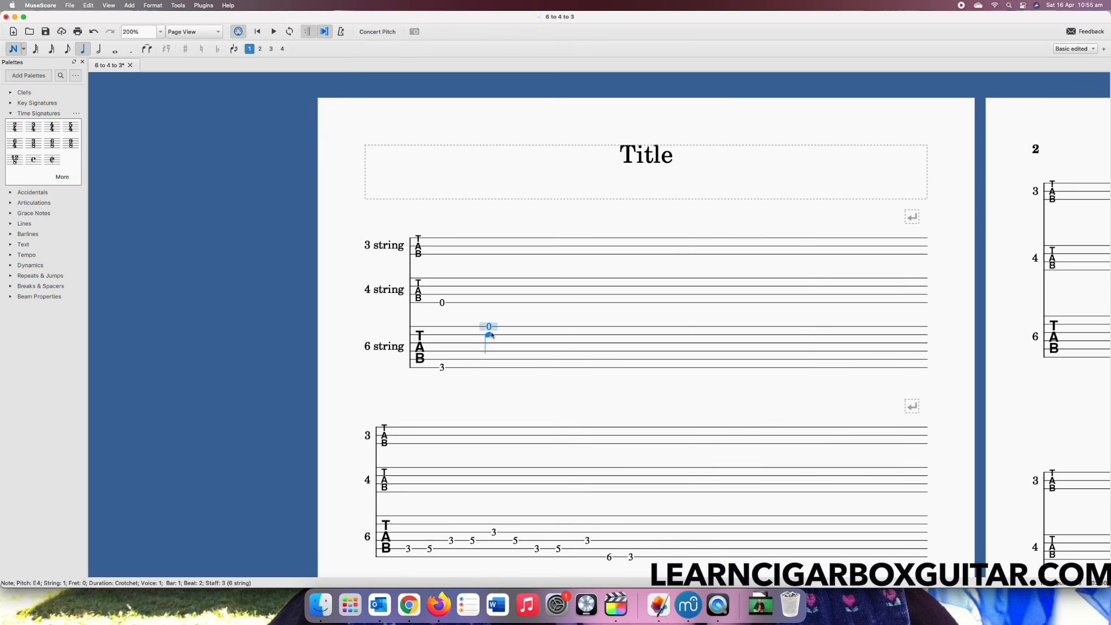
pyautogui.write('12')
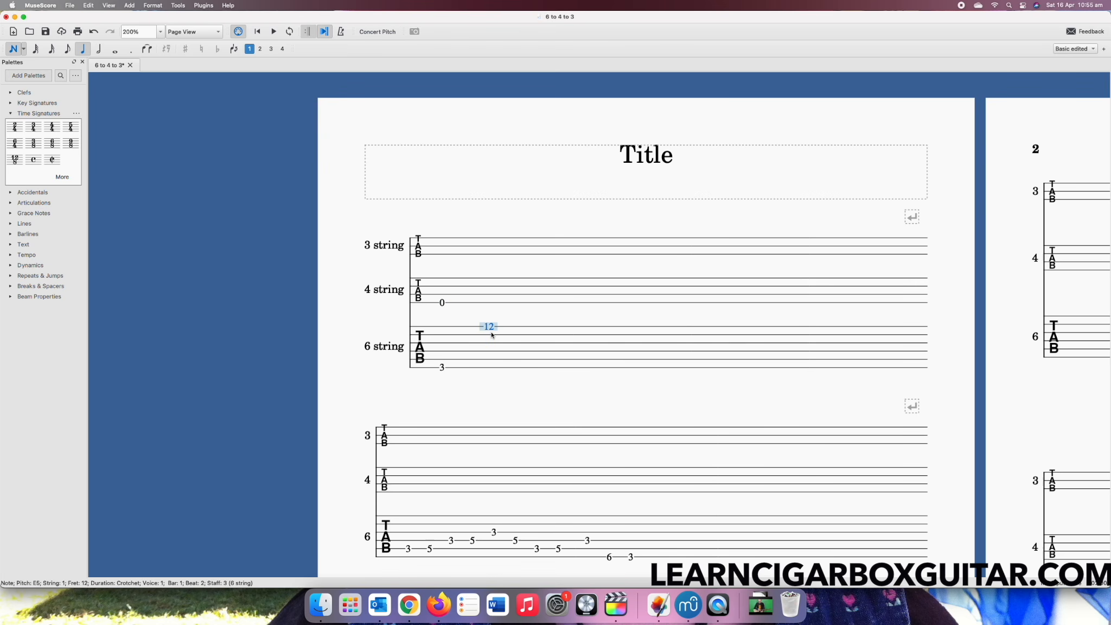
pyautogui.press('Escape')
# - Copy the 6 string stave's first bar with both notes into the 4 string and 3 string staves
pyautogui.click(499, 298)
pyautogui.press('super+c')
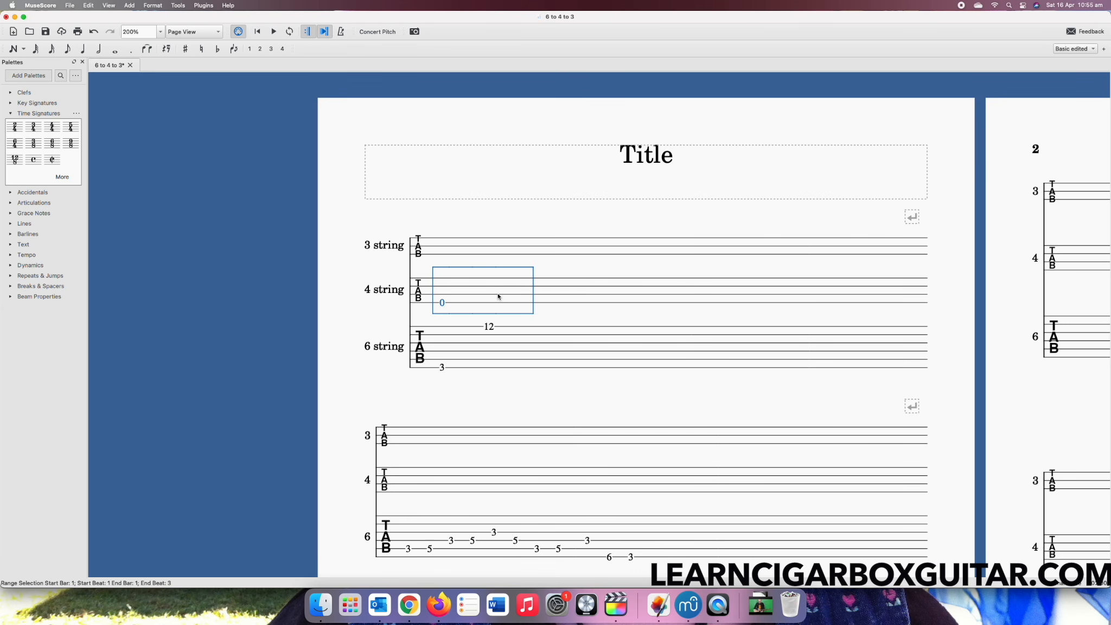
pyautogui.click(473, 368)
pyautogui.press('super+c')
pyautogui.click(462, 297)
pyautogui.press('super+v')
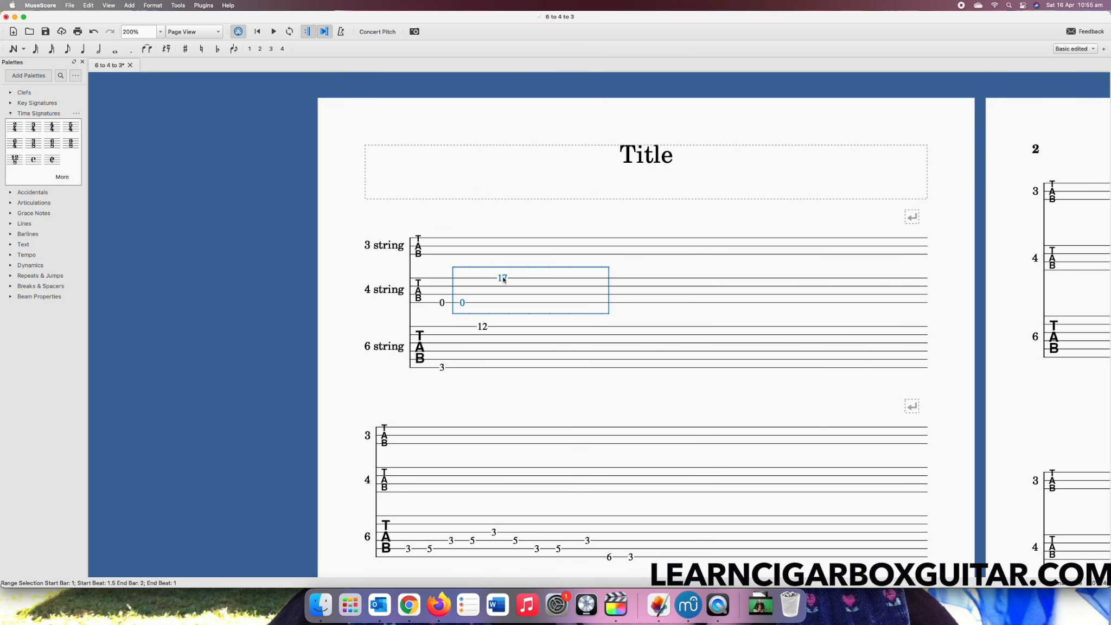
pyautogui.click(474, 247)
pyautogui.press('n')
pyautogui.press('0')
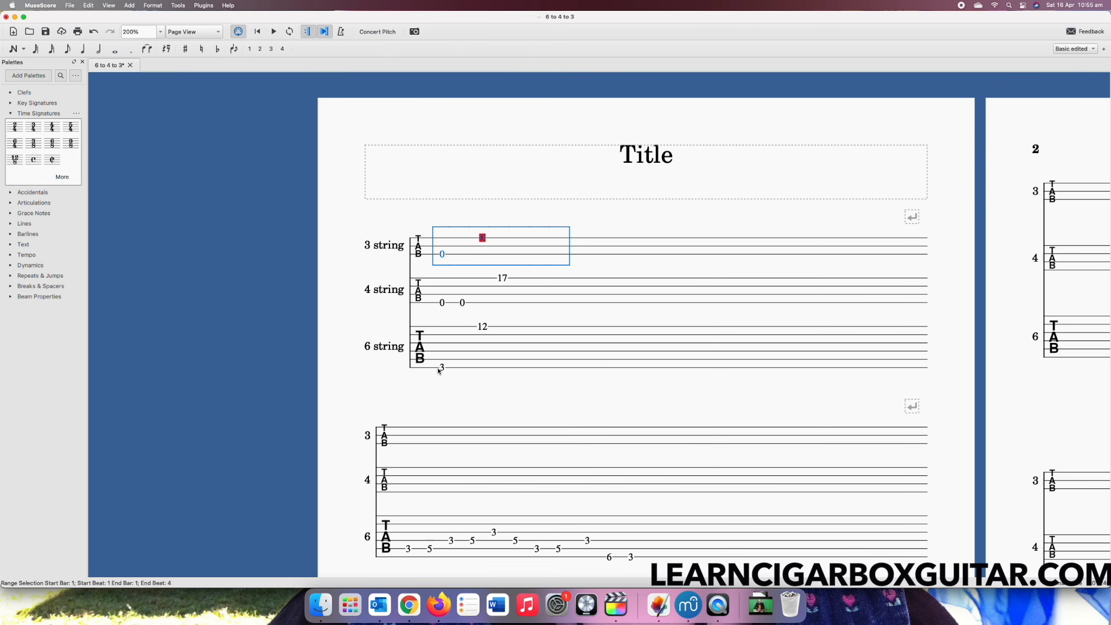
# - Clear the test notes from the first bar of the 4 string, 3 string and 6 string staves
pyautogui.click(490, 292)
pyautogui.press('Delete')
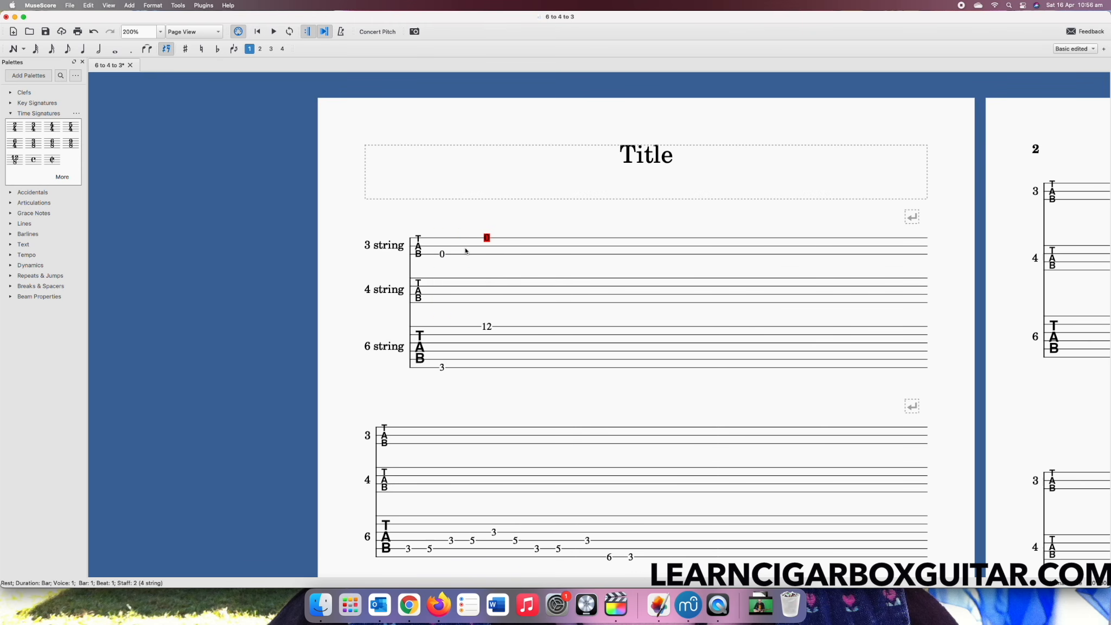
pyautogui.click(464, 248)
pyautogui.press('5')
pyautogui.hotkey('ctrl', 'z')
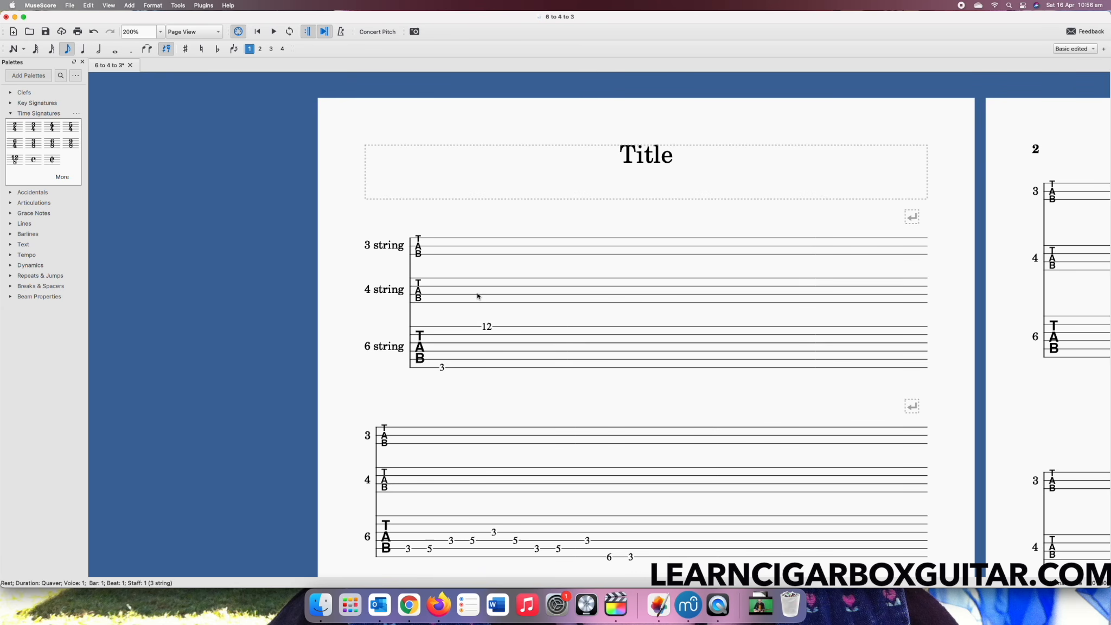
pyautogui.hotkey('ctrl', 'z')
pyautogui.hotkey('ctrl', 'z')
pyautogui.hotkey('ctrl', 'z')
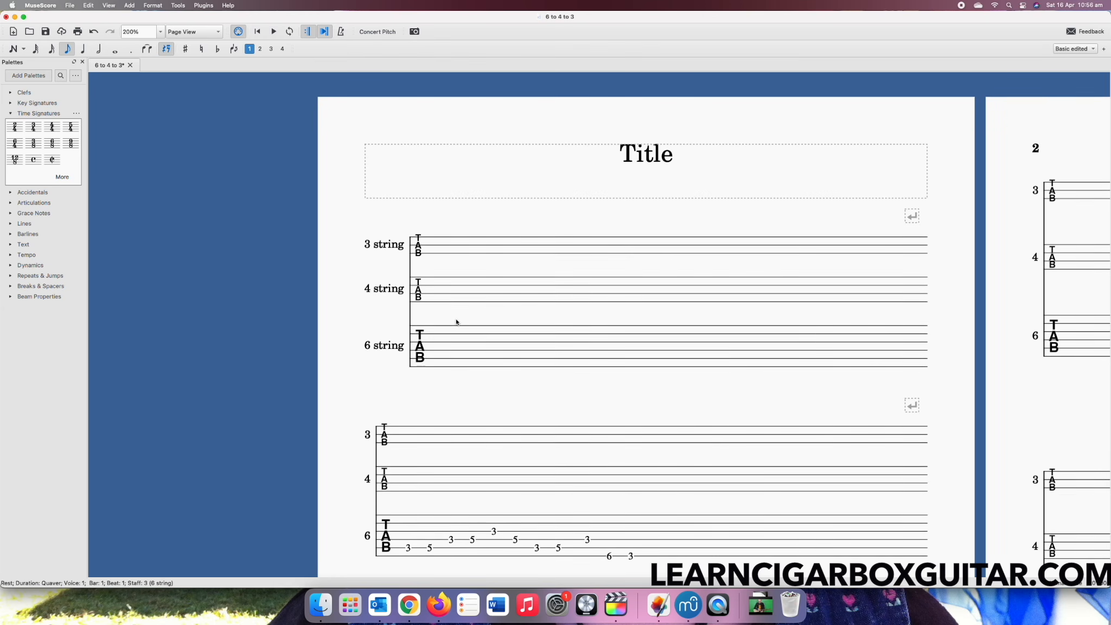
# - Copy bars 5 and 6 of the 6 string stave into the same bars of the 4 string stave
pyautogui.scroll(-5, 455, 322)
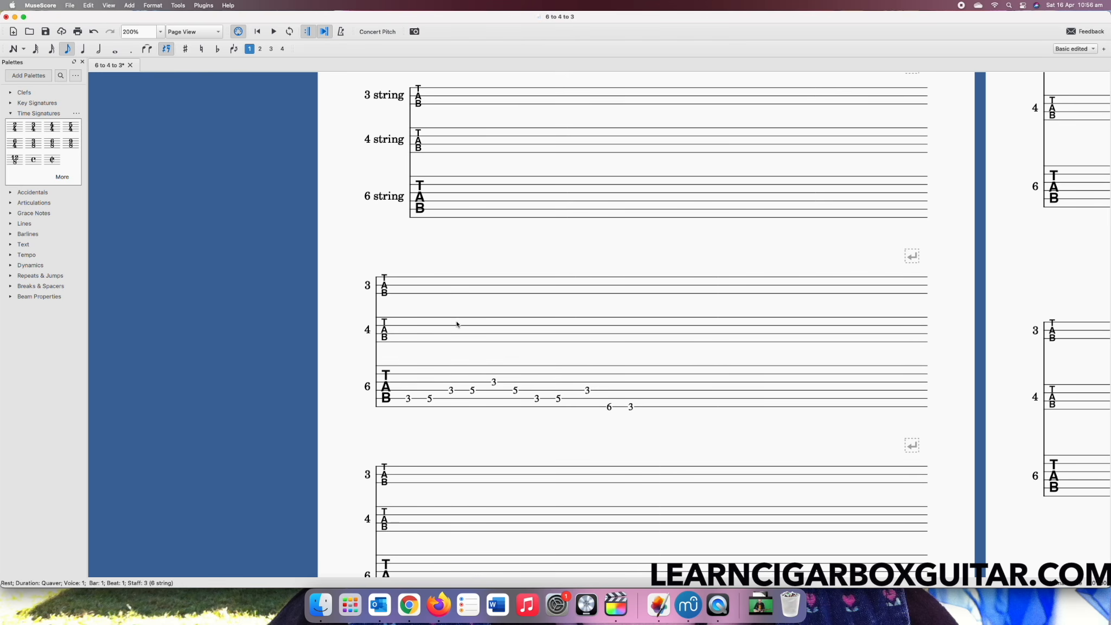
pyautogui.scroll(-2, 453, 385)
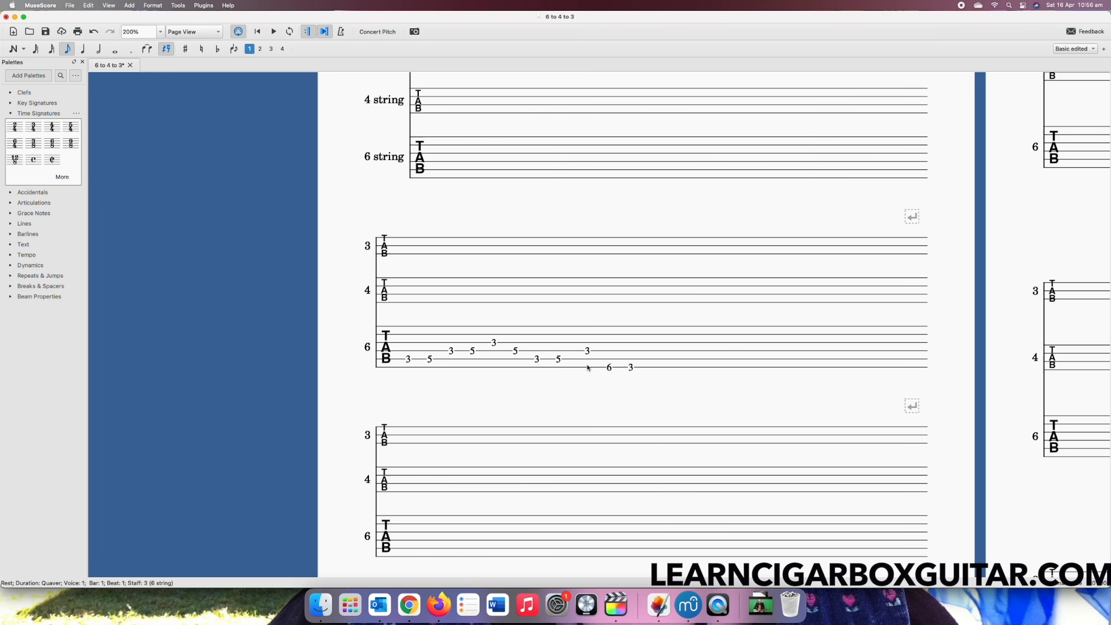
pyautogui.click(459, 358)
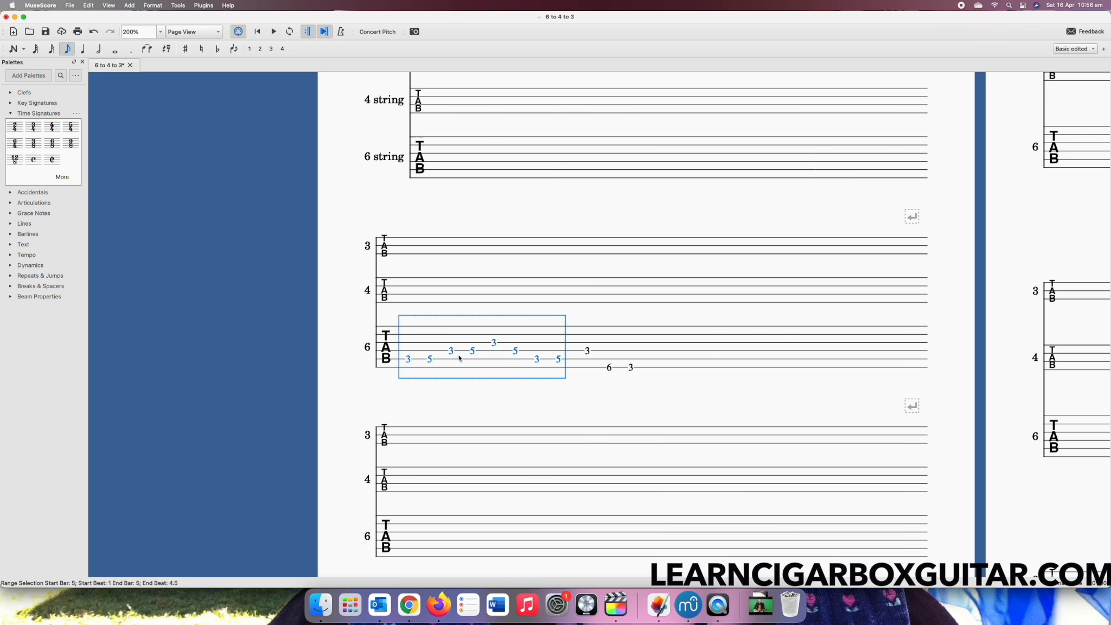
pyautogui.click(456, 290)
pyautogui.press('super+v')
pyautogui.click(612, 359)
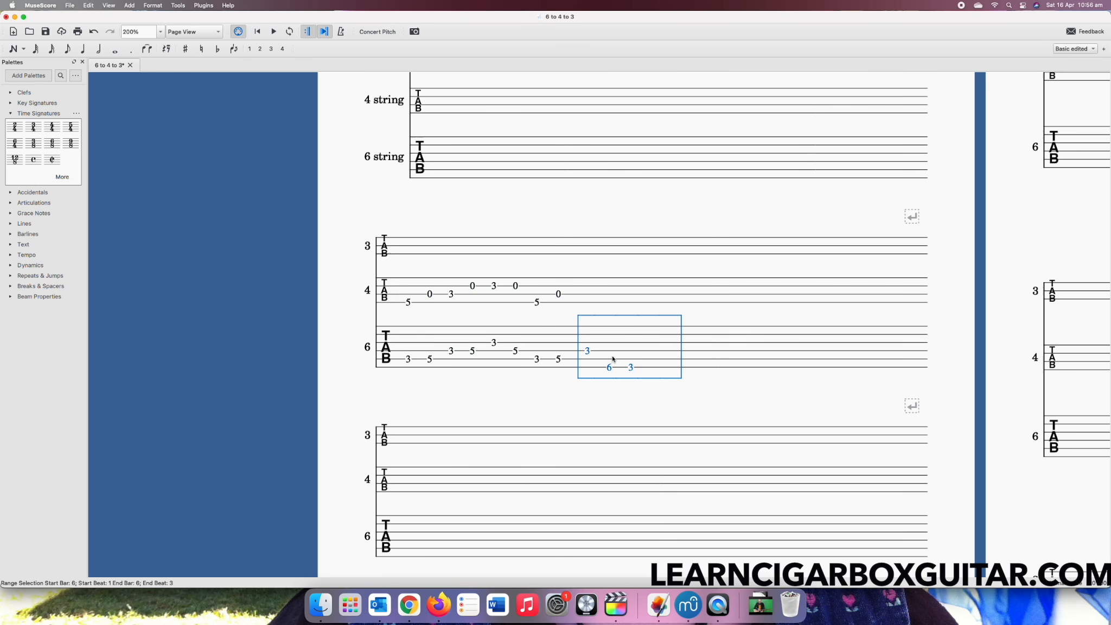
pyautogui.click(609, 289)
pyautogui.press('super+v')
pyautogui.click(568, 398)
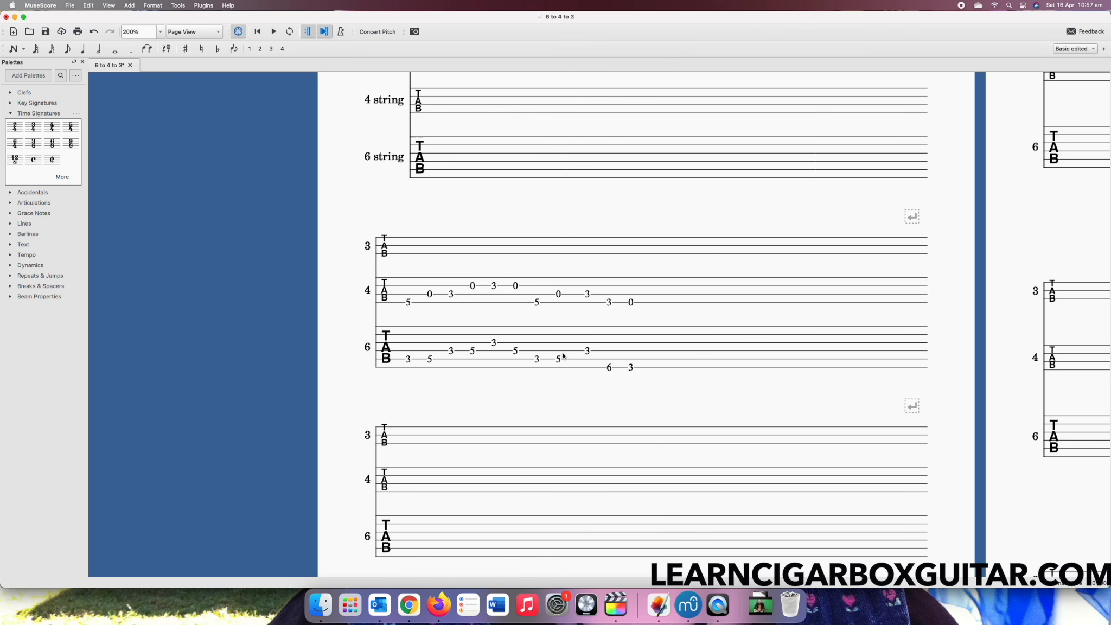
# - Copy bars 5 and 6 of the 6 string stave into the same bars of the 3 string stave
pyautogui.click(434, 252)
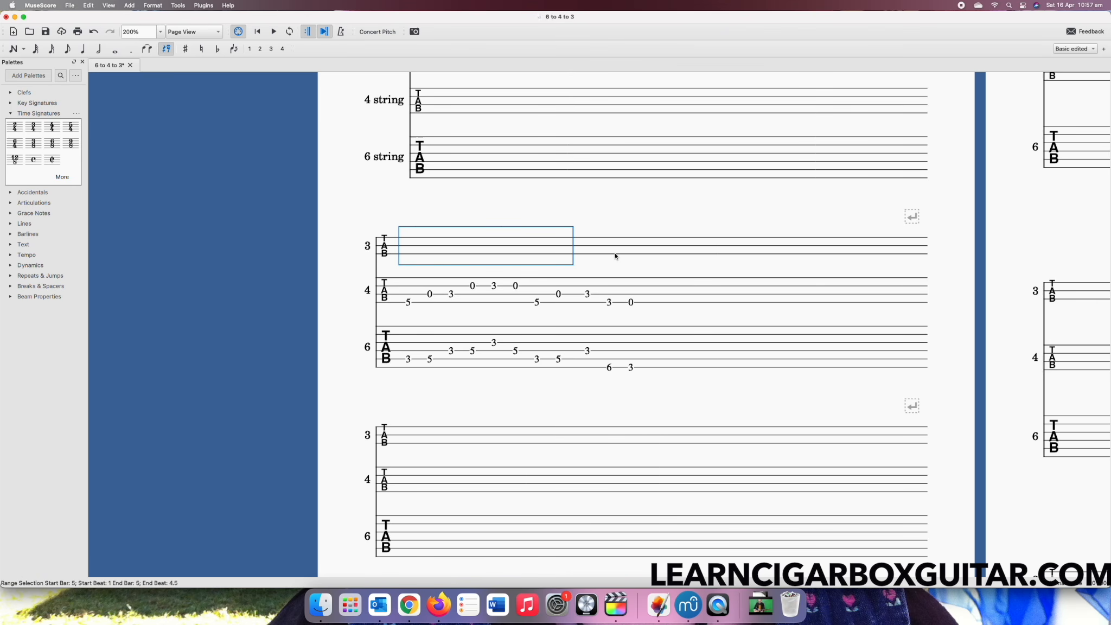
pyautogui.click(461, 358)
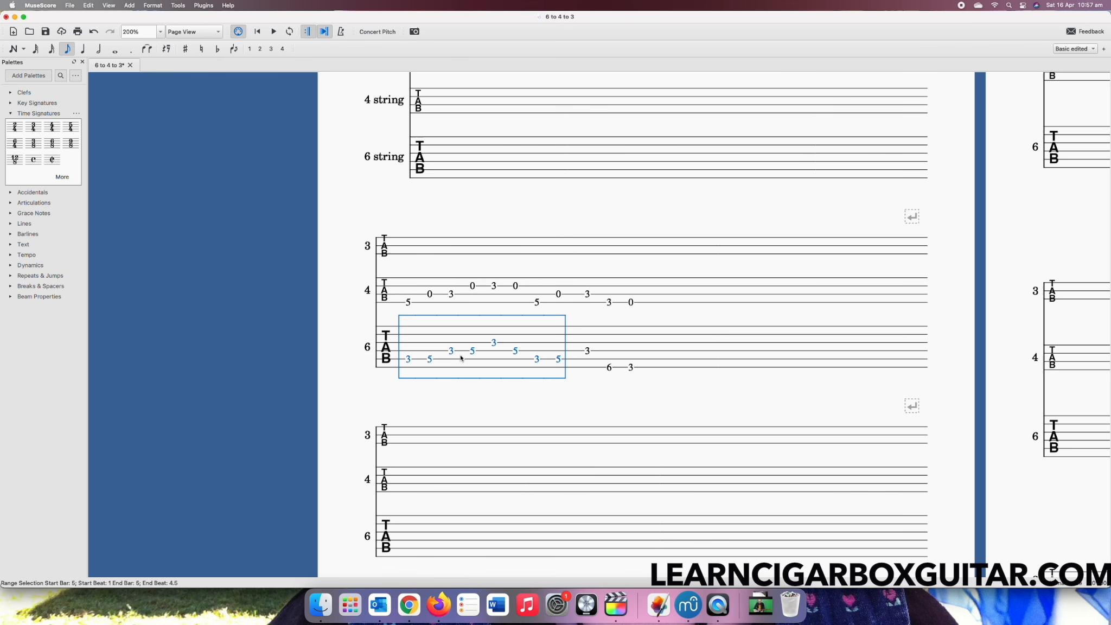
pyautogui.click(440, 247)
pyautogui.press('super+v')
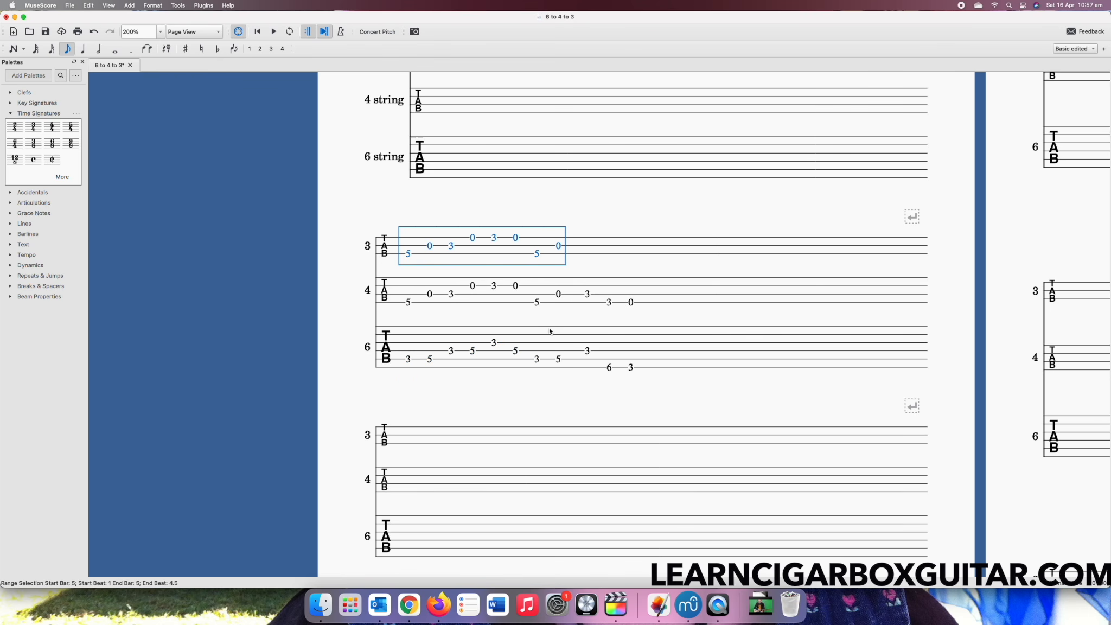
pyautogui.click(607, 355)
pyautogui.click(606, 245)
pyautogui.press('super+v')
pyautogui.click(686, 318)
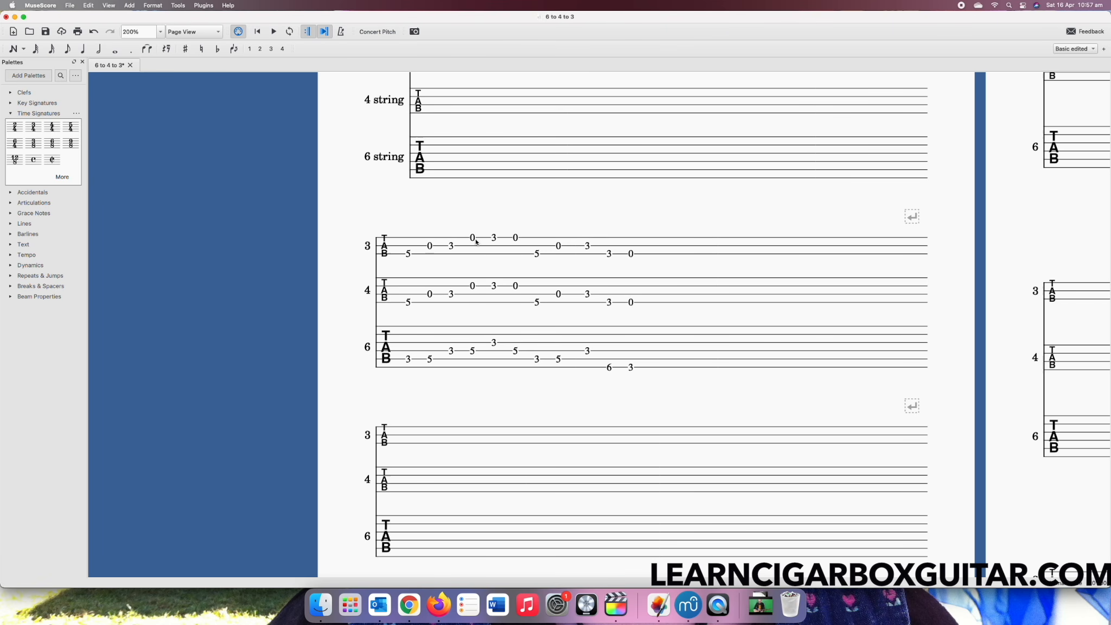
# - Turn on Show barlines for the 6 string stave in its Stave/Part Properties
pyautogui.click(466, 340)
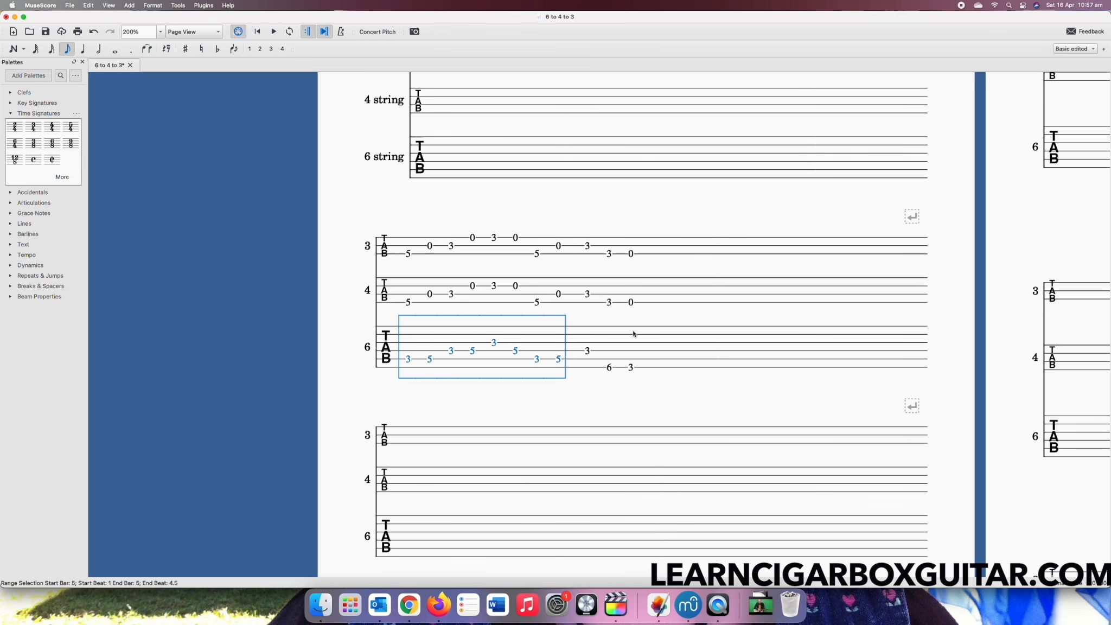
pyautogui.rightClick(542, 333)
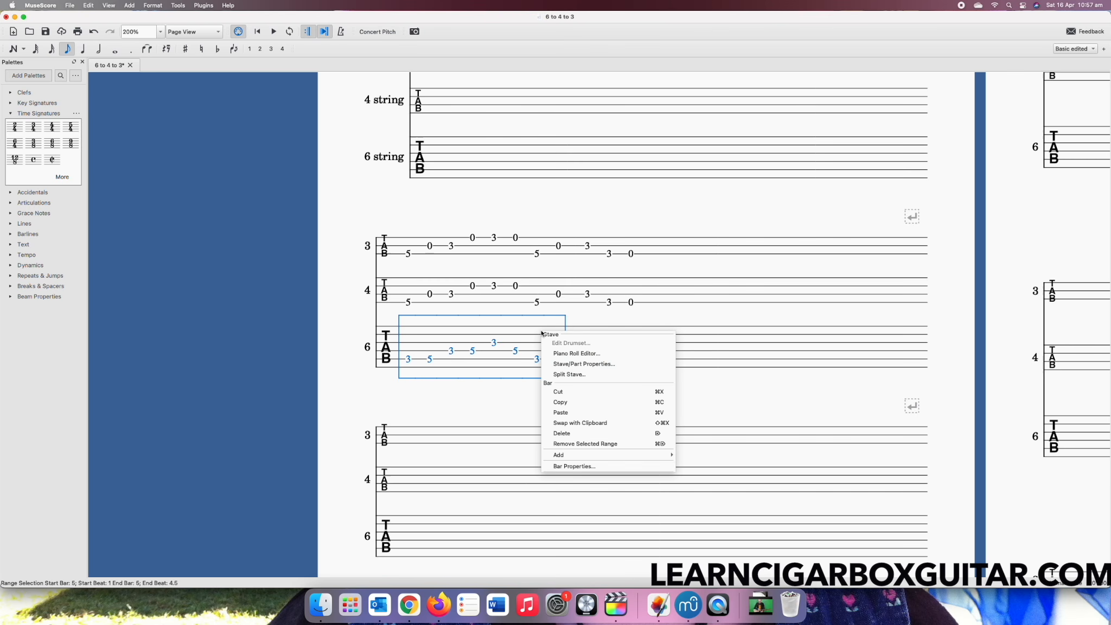
pyautogui.click(576, 362)
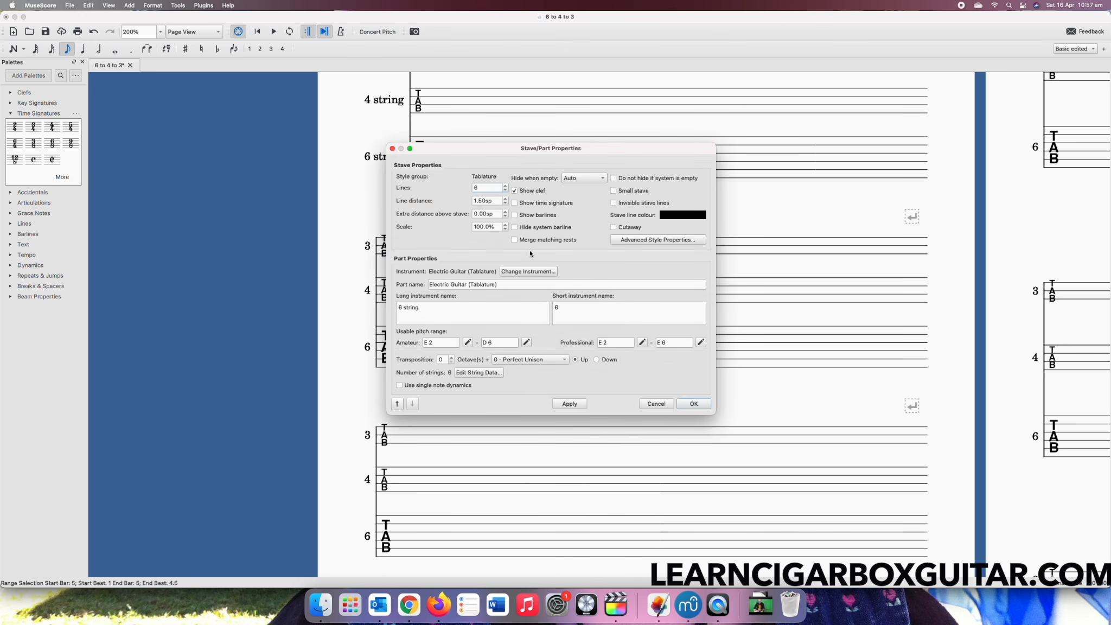
pyautogui.click(514, 216)
pyautogui.click(693, 404)
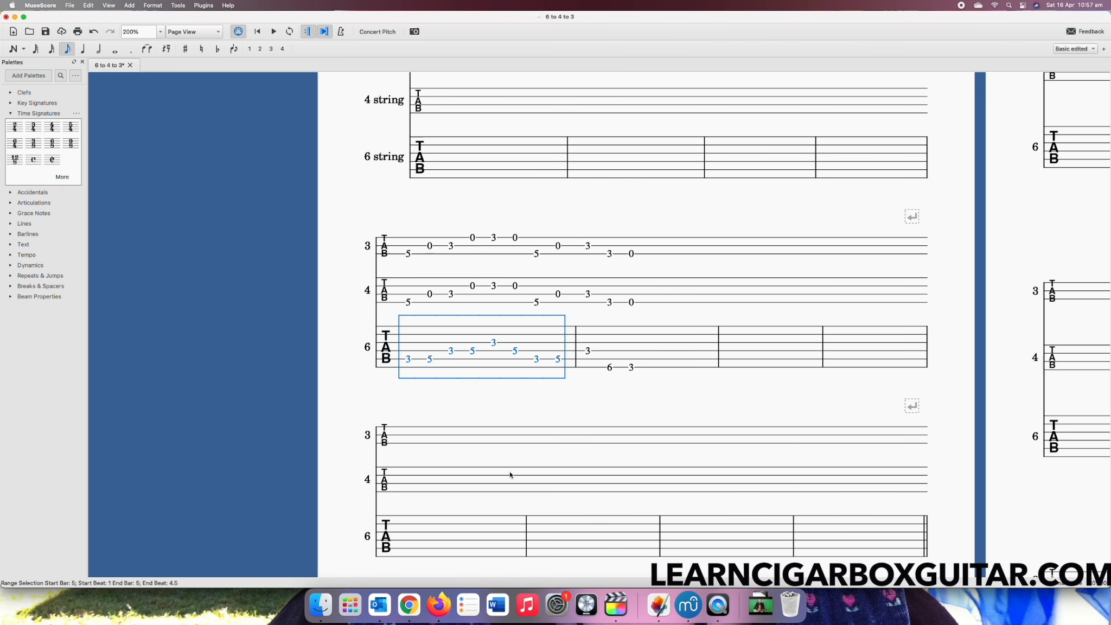
# - Switch to Chrome to check the Cream version of the Born Under a Bad Sign tab, and return to MuseScore
pyautogui.click(408, 606)
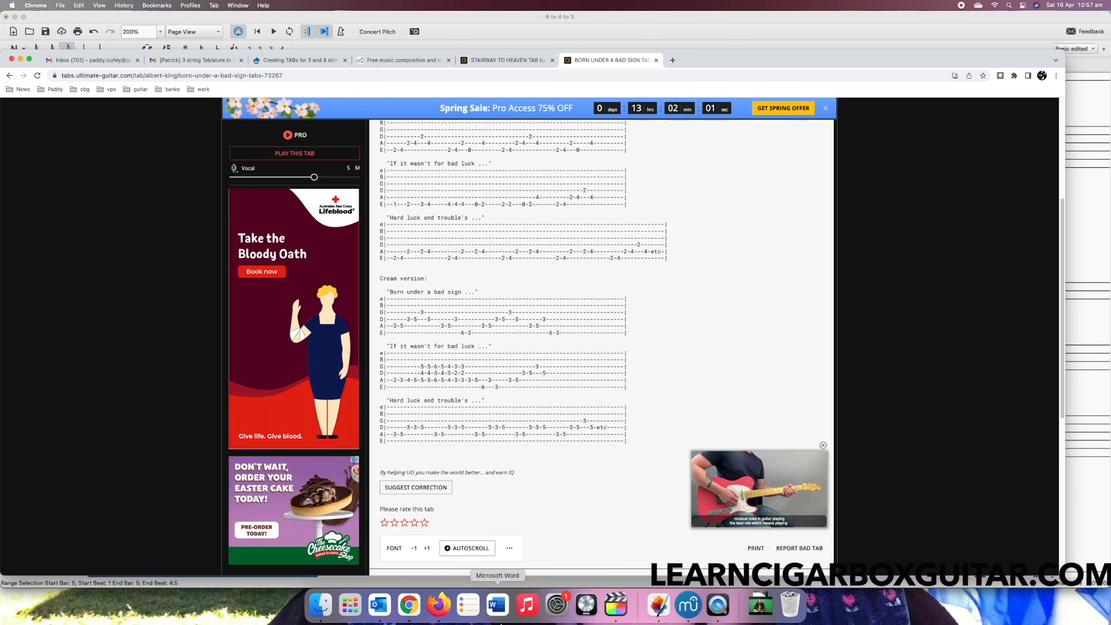
pyautogui.click(688, 604)
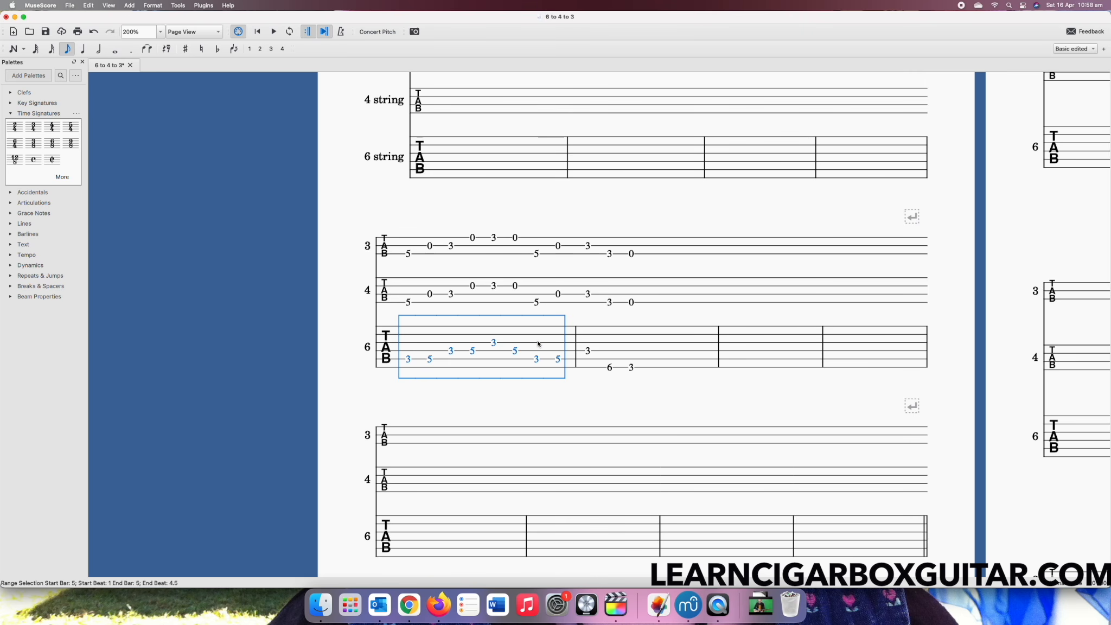
pyautogui.click(487, 296)
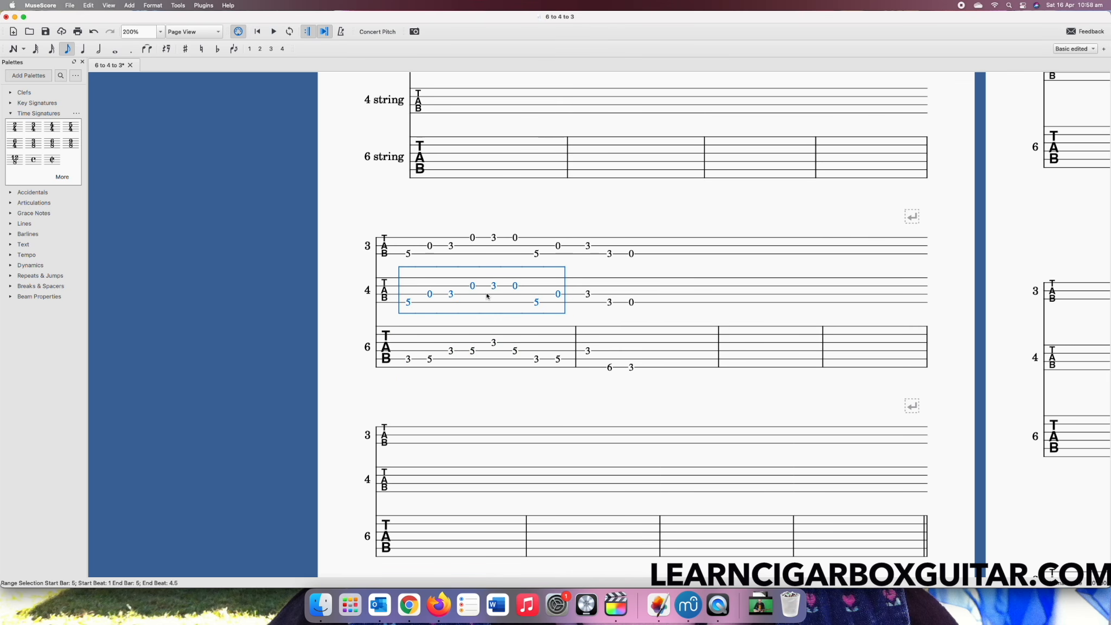
# - Turn off Show barlines for the 6 string stave in its Stave/Part Properties and clear the selection
pyautogui.click(536, 346)
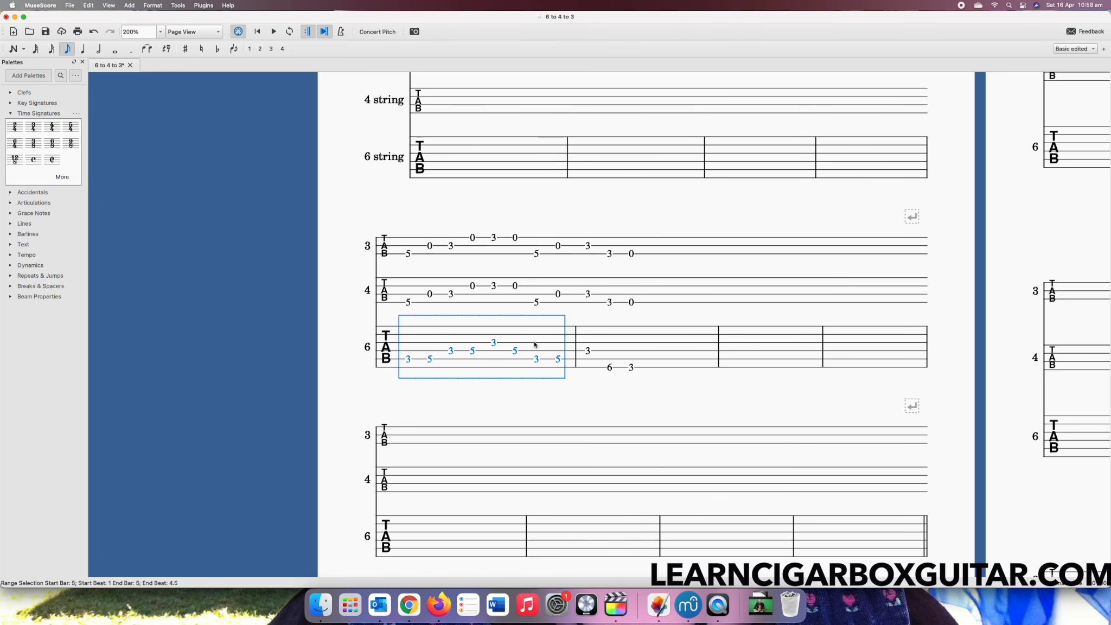
pyautogui.rightClick(535, 345)
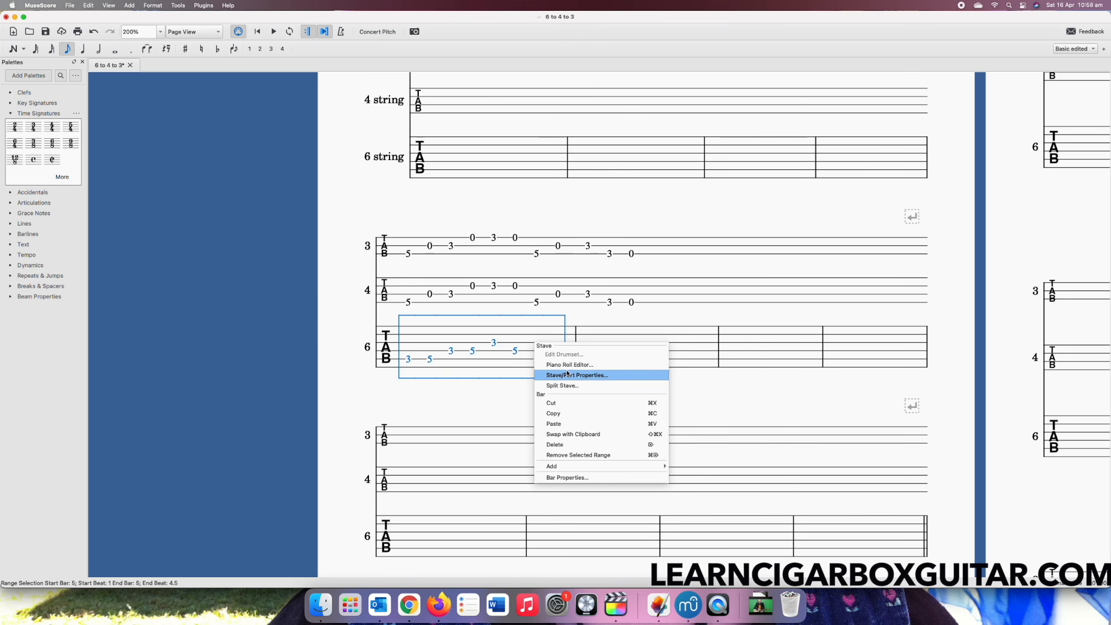
pyautogui.click(567, 372)
pyautogui.click(514, 216)
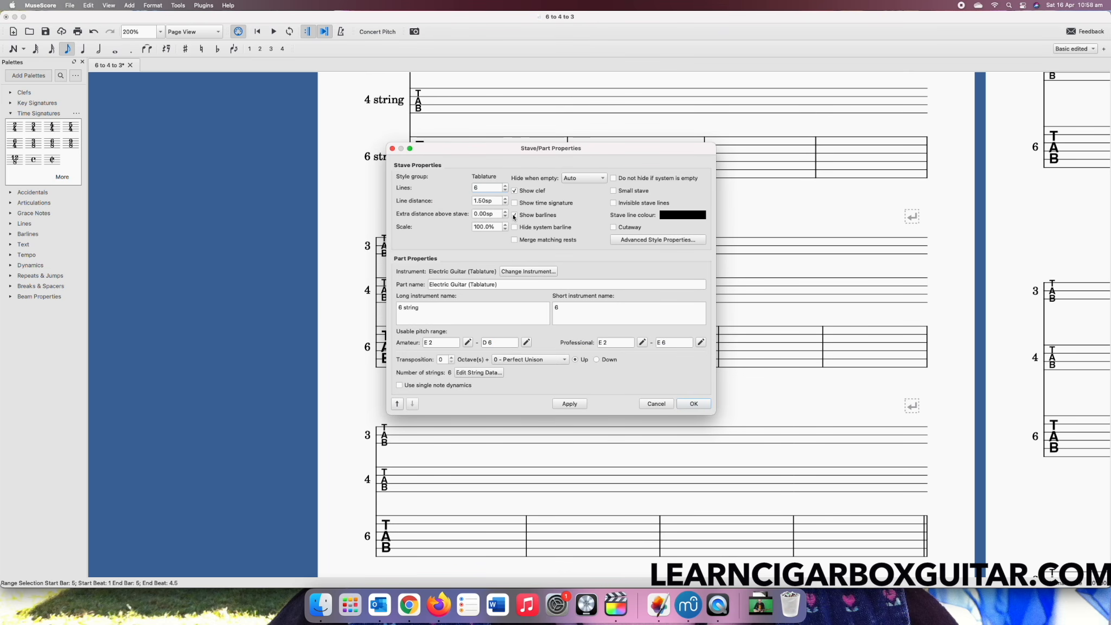
pyautogui.click(694, 403)
pyautogui.click(440, 397)
# - Select the second system's 6 string riff as one range from its first to its last note, and deselect it
pyautogui.click(409, 360)
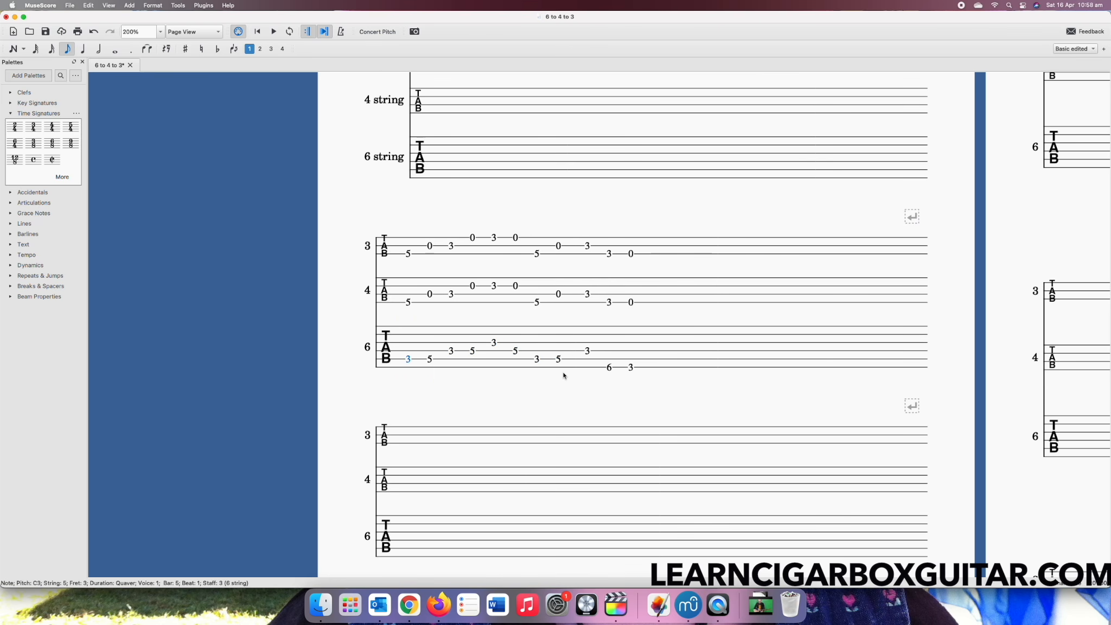
pyautogui.keyDown('shift'); pyautogui.click(630, 368); pyautogui.keyUp('shift')
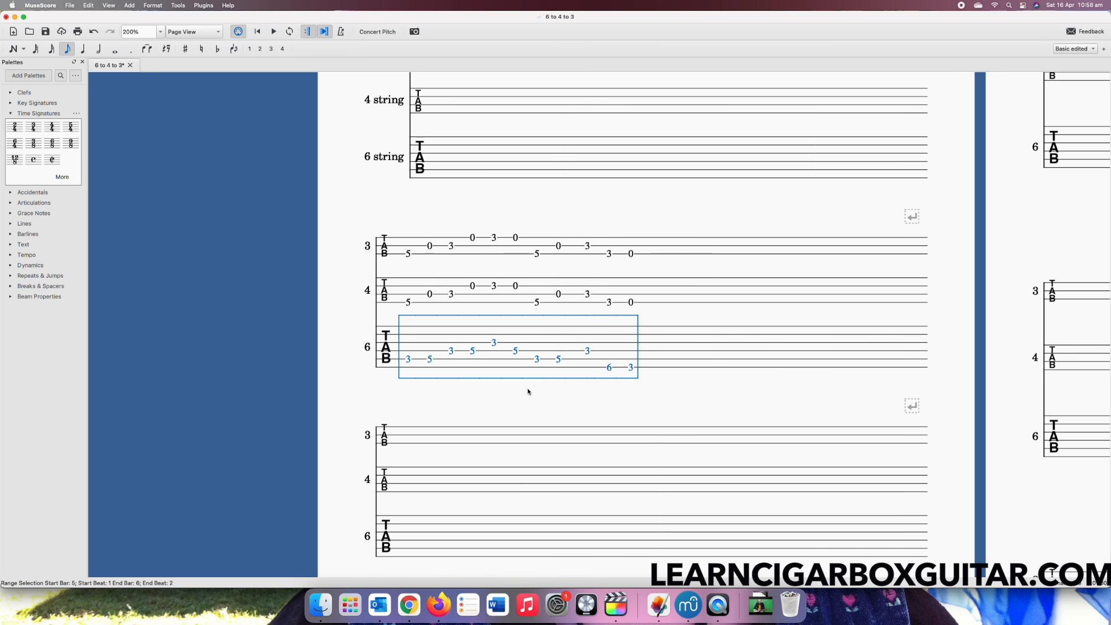
pyautogui.click(531, 412)
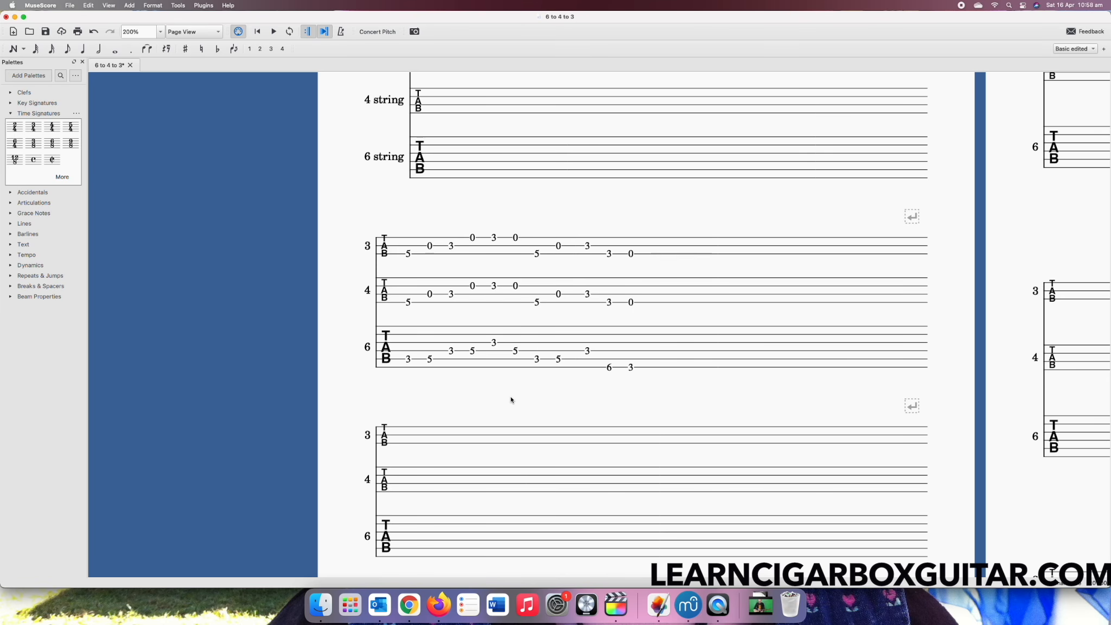
# - Clear bar 13 of the 4 string stave and copy the 6 string stave's bar 13 into it
pyautogui.scroll(-3, 511, 399)
pyautogui.moveTo(472, 539); pyautogui.dragTo(520, 321)
pyautogui.click(525, 378)
pyautogui.press('Delete')
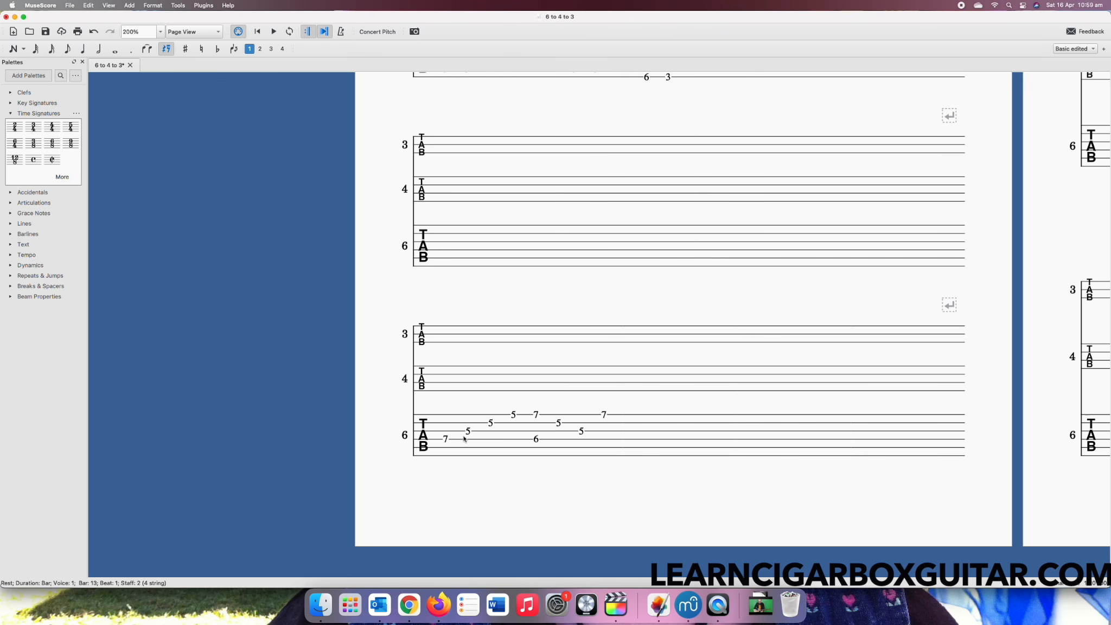
pyautogui.click(518, 435)
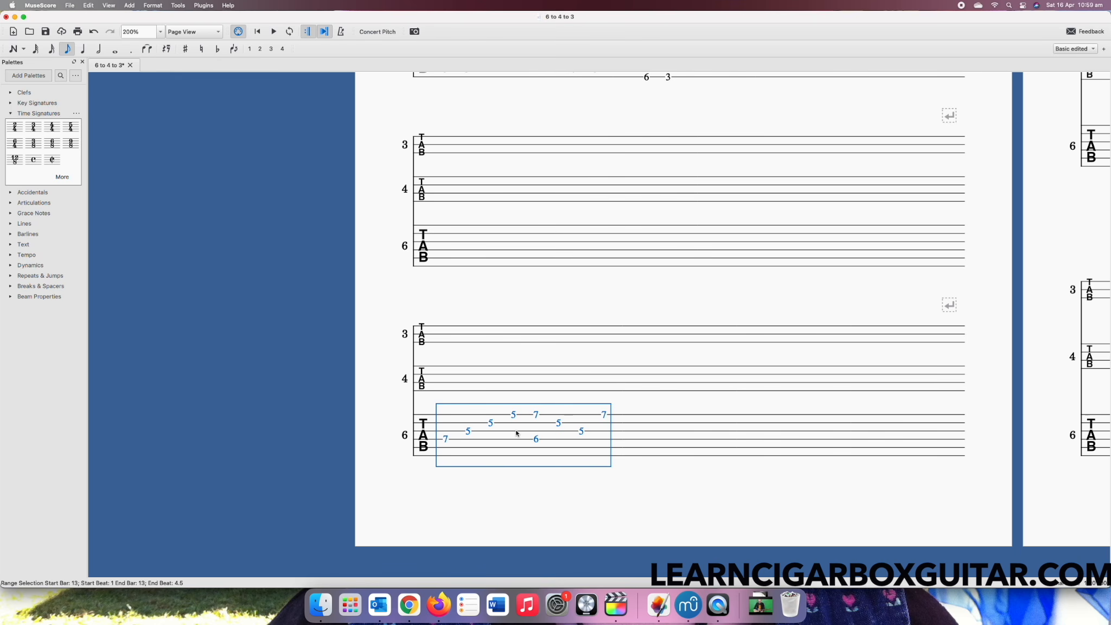
pyautogui.click(510, 374)
pyautogui.press('super+v')
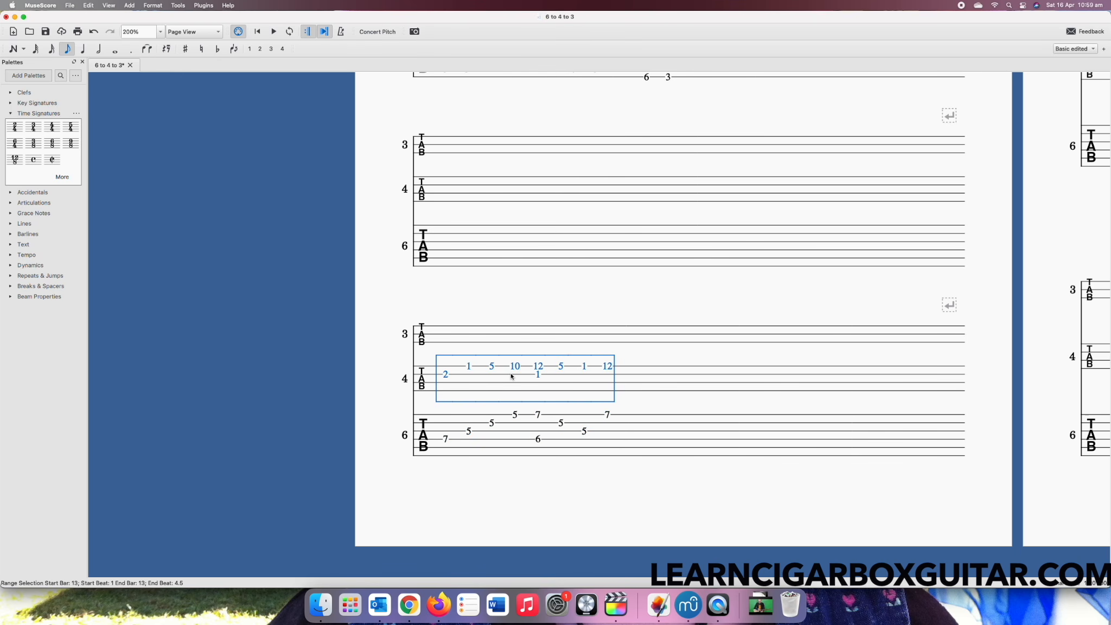
pyautogui.press('Escape')
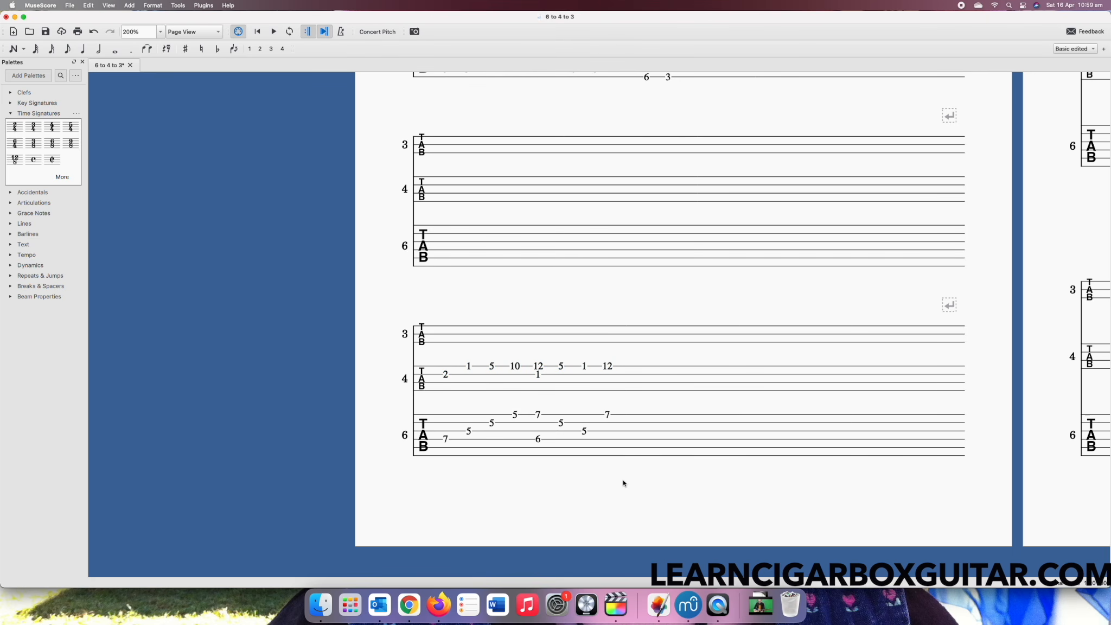
# - Move the lower note of the beat 3 chord in the 4 string stave's bar 13 to string 4 at fret 13
pyautogui.click(538, 374)
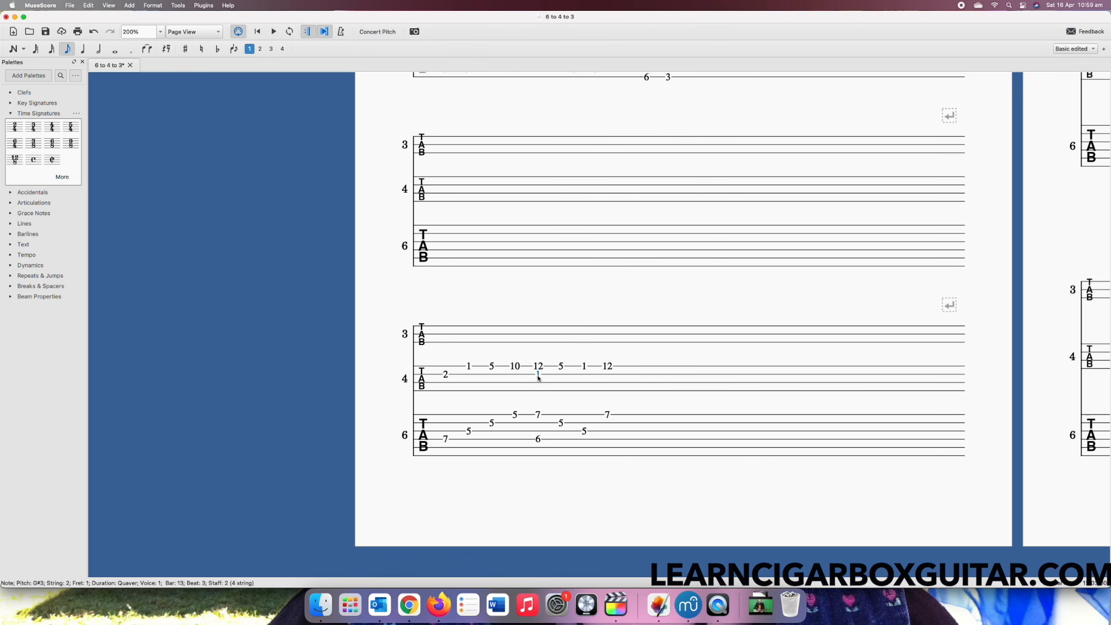
pyautogui.hotkey('ctrl', 'Down')
pyautogui.click(538, 390)
pyautogui.write('13')
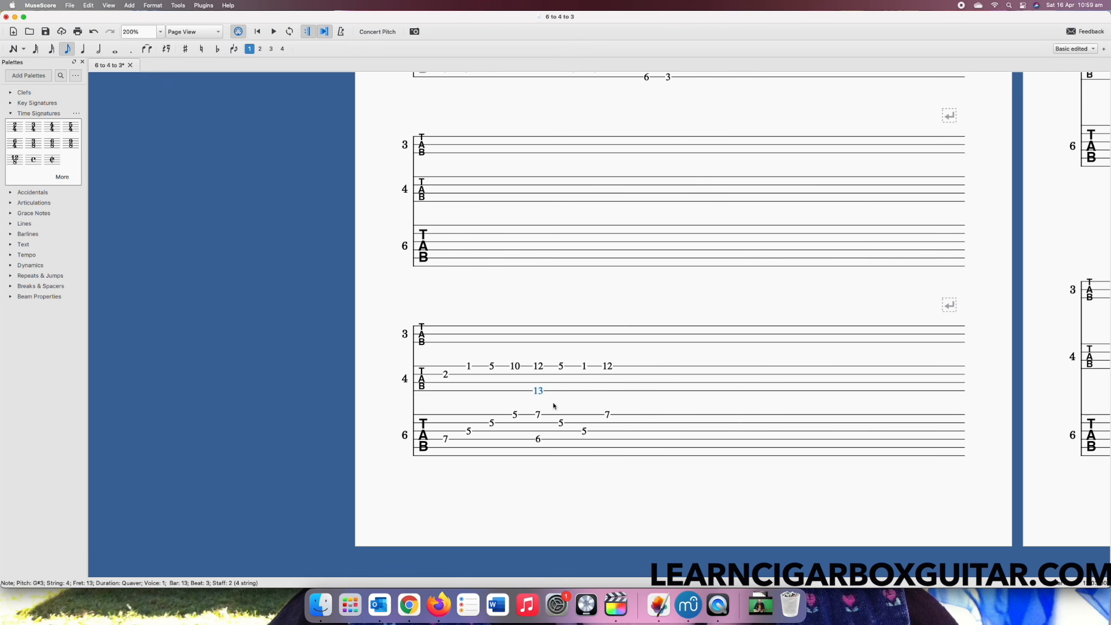
pyautogui.press('Escape')
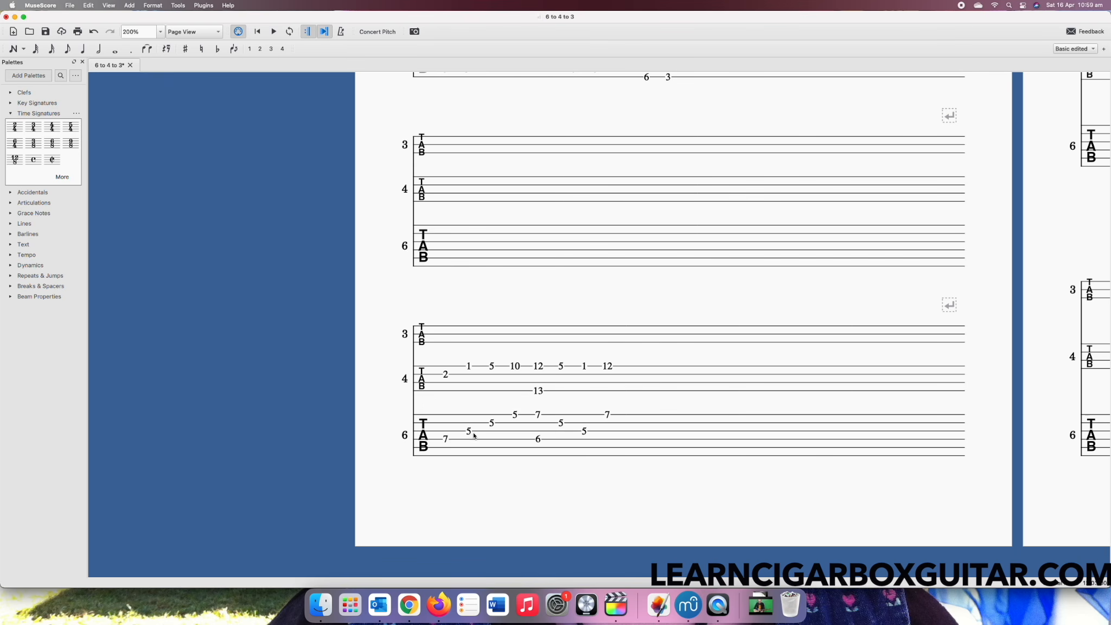
# - Reposition the first three 4 string notes of bar 13 as fret 14 on string 4, fret 10 on string 3 and fret 9 on string 2
pyautogui.click(492, 368)
pyautogui.moveTo(492, 369); pyautogui.dragTo(493, 374)
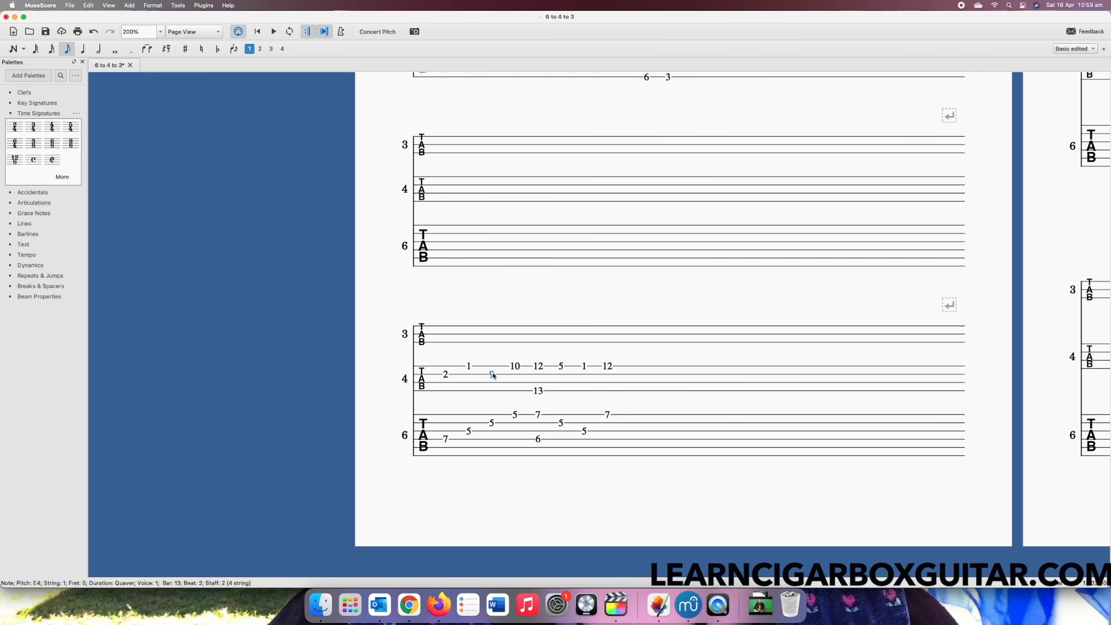
pyautogui.press('9')
pyautogui.click(468, 366)
pyautogui.moveTo(468, 367); pyautogui.dragTo(450, 393)
pyautogui.click(446, 374)
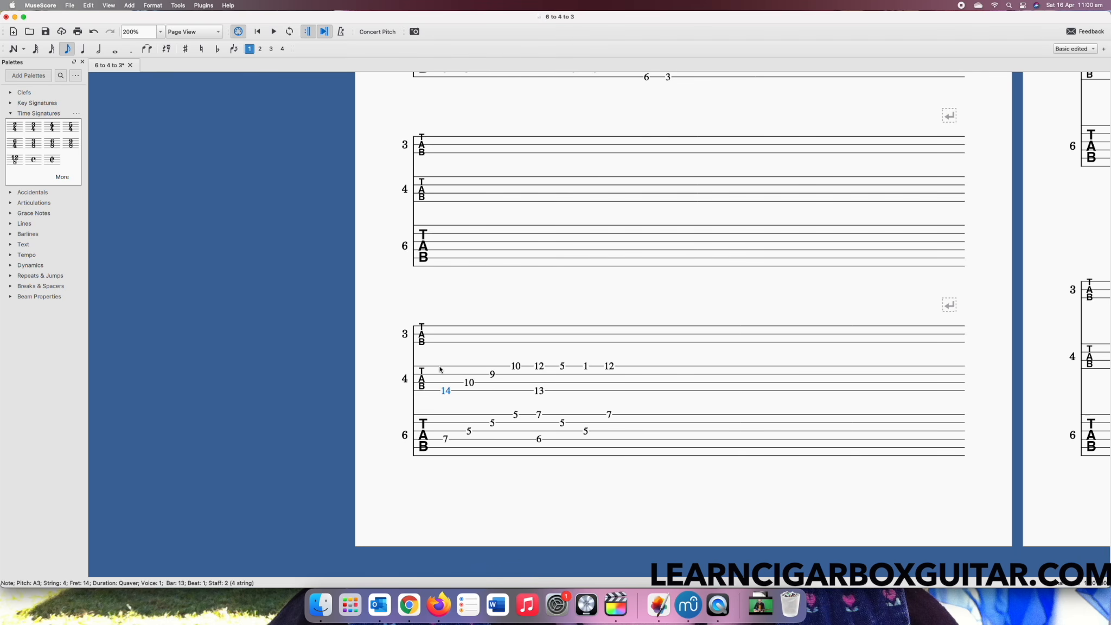
# - Move the beat 4 note in the 4 string stave's bar 13 down to string 2 at fret 5
pyautogui.click(586, 367)
pyautogui.press('super+Down')
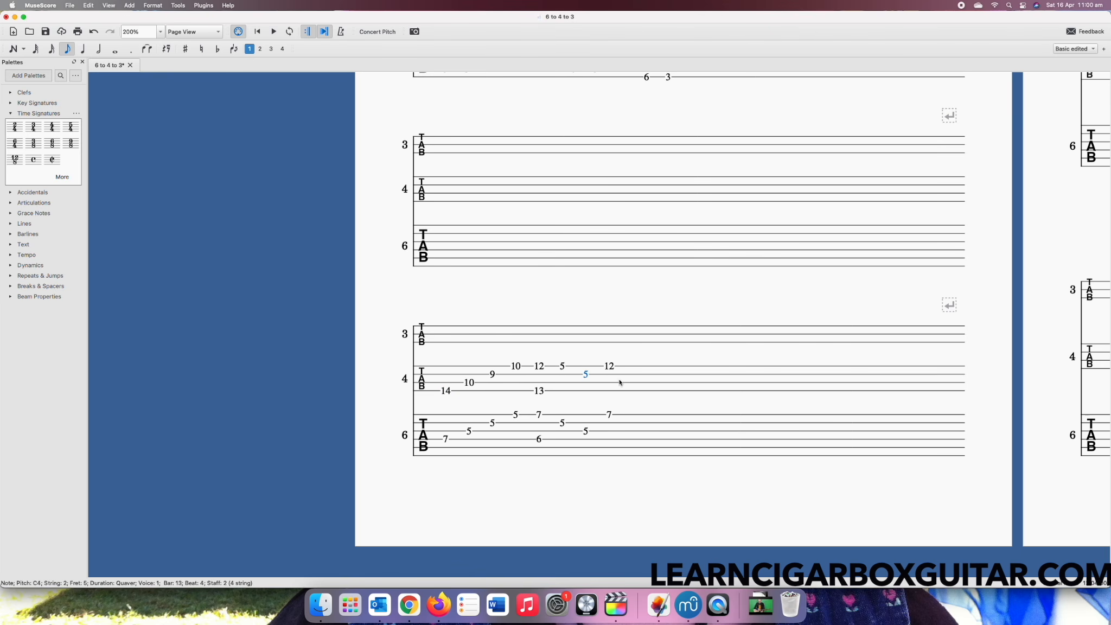
pyautogui.press('Escape')
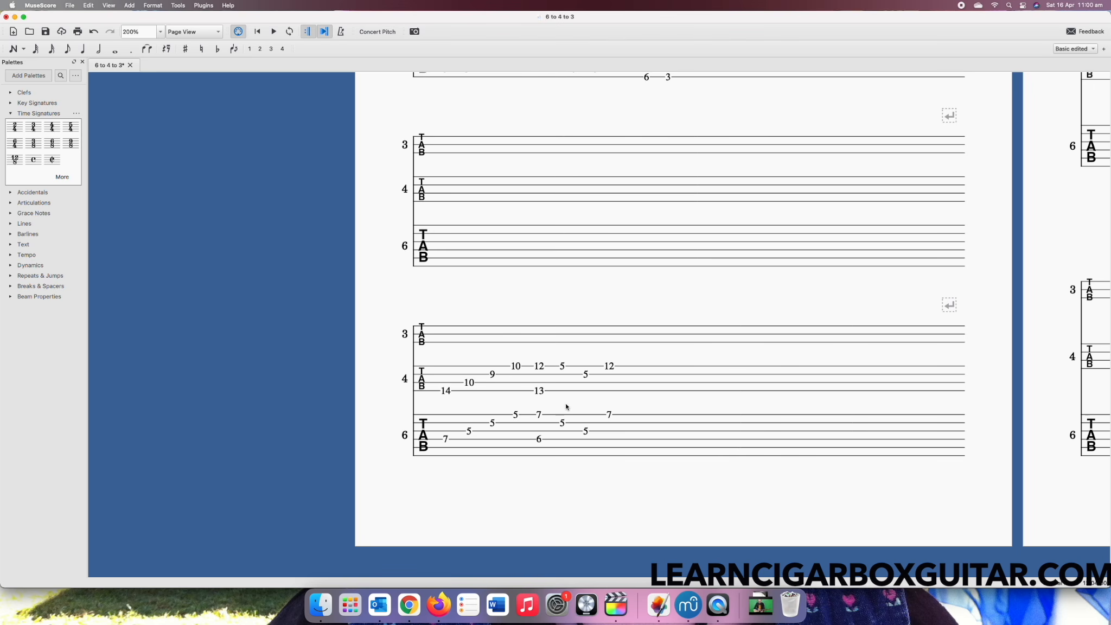
# - Play back the score from the first 6 string note of bar 13
pyautogui.click(445, 438)
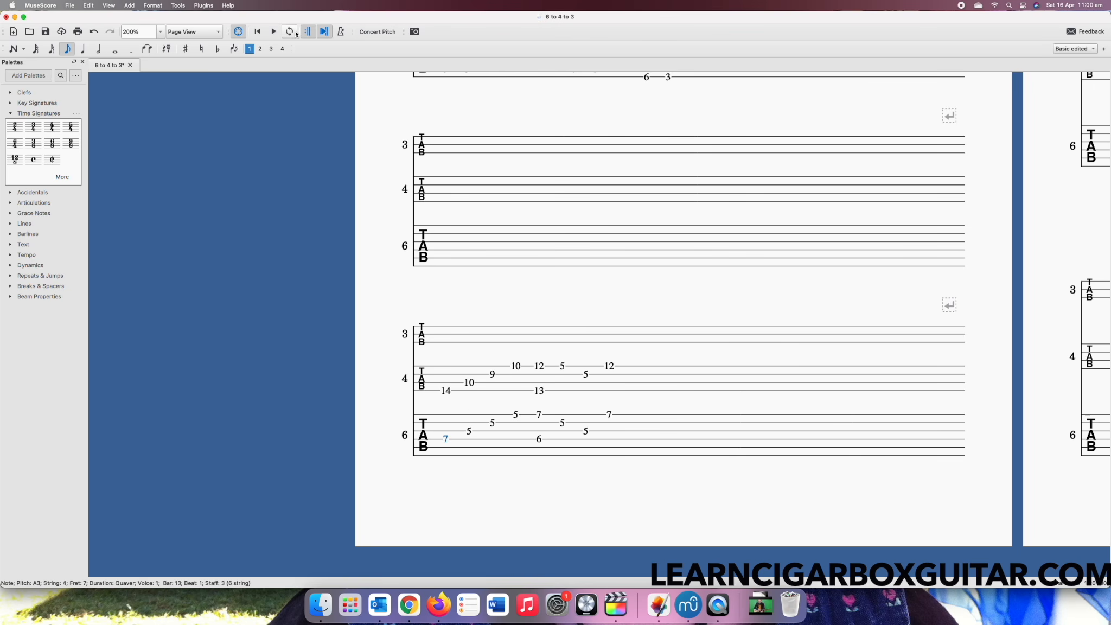
pyautogui.click(274, 32)
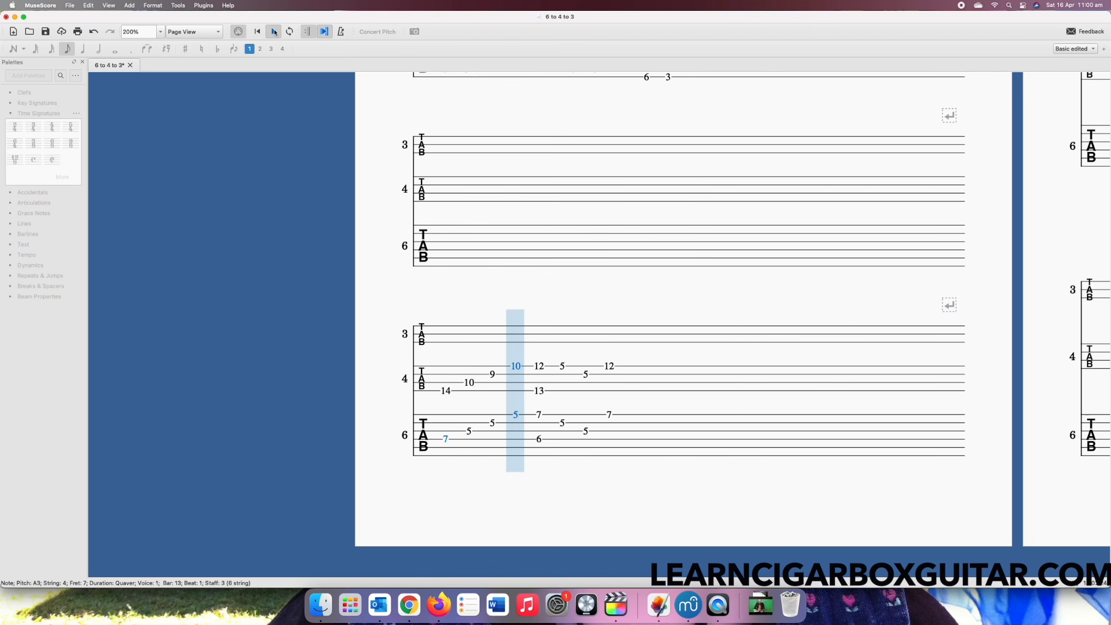
# - Stop playback and paste the copied notes into bar 13 of the 3 string stave
pyautogui.click(274, 31)
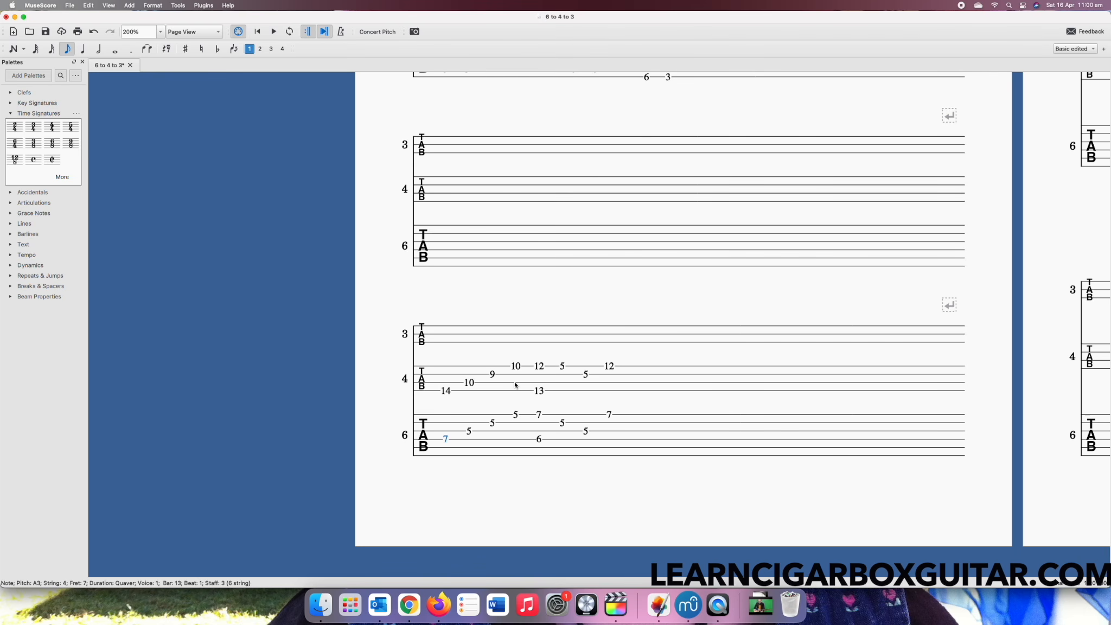
pyautogui.click(482, 335)
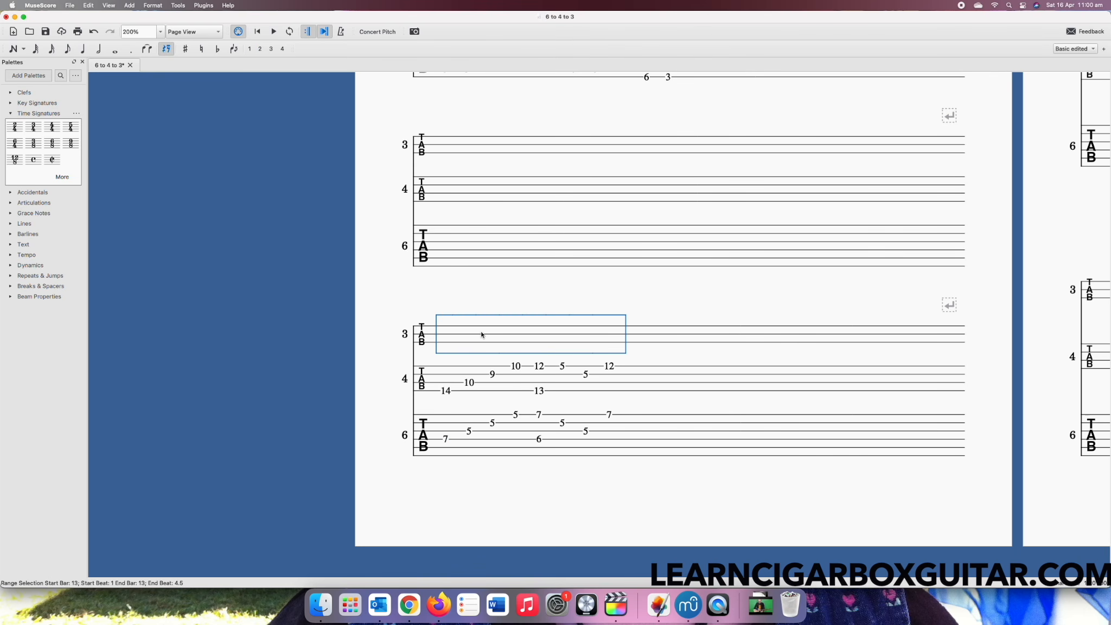
pyautogui.press('super+v')
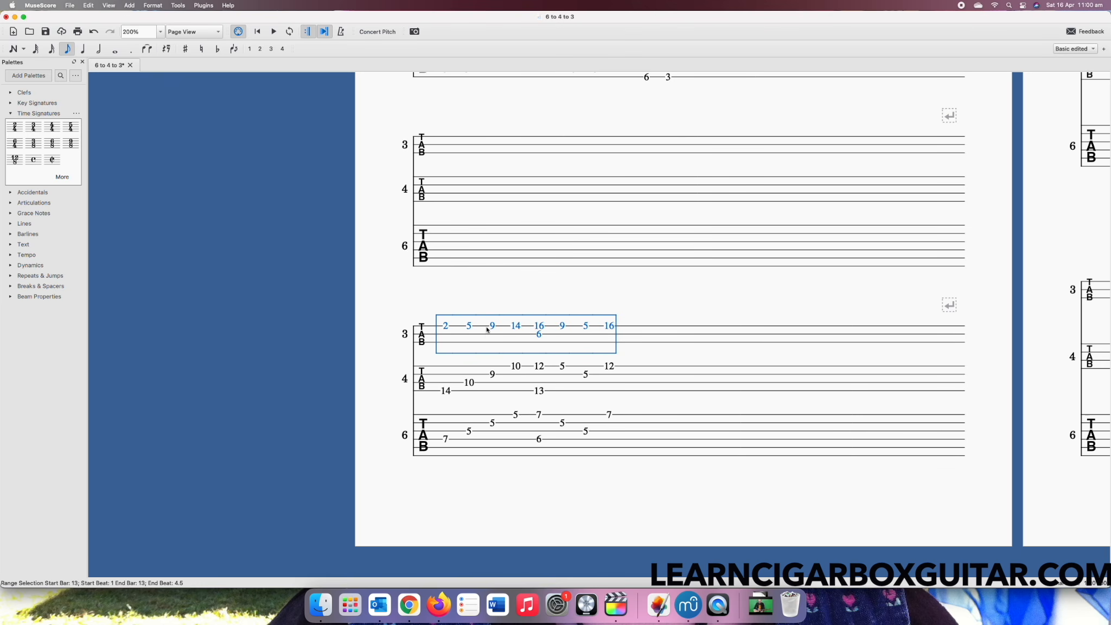
# - Reposition the 3 string bar 13 notes: beat 3 lower note to string 3 fret 13, first to string 3 fret 14, second and beat 4 to string 2 fret 10
pyautogui.click(553, 289)
pyautogui.moveTo(539, 334); pyautogui.dragTo(541, 343)
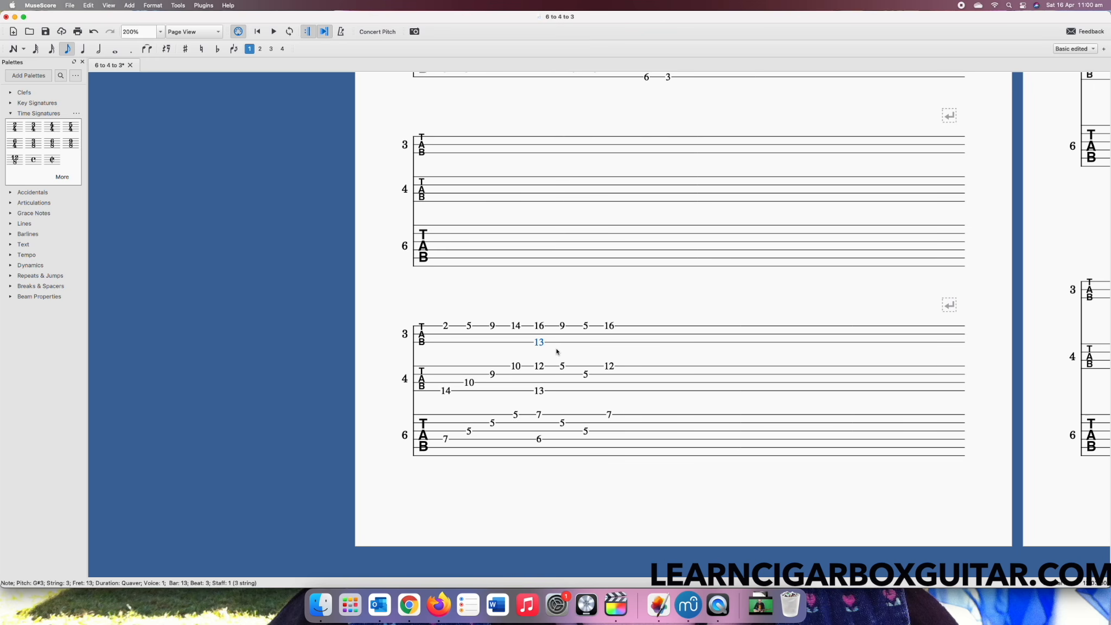
pyautogui.click(469, 328)
pyautogui.moveTo(469, 330); pyautogui.dragTo(449, 342)
pyautogui.moveTo(587, 325); pyautogui.dragTo(586, 331)
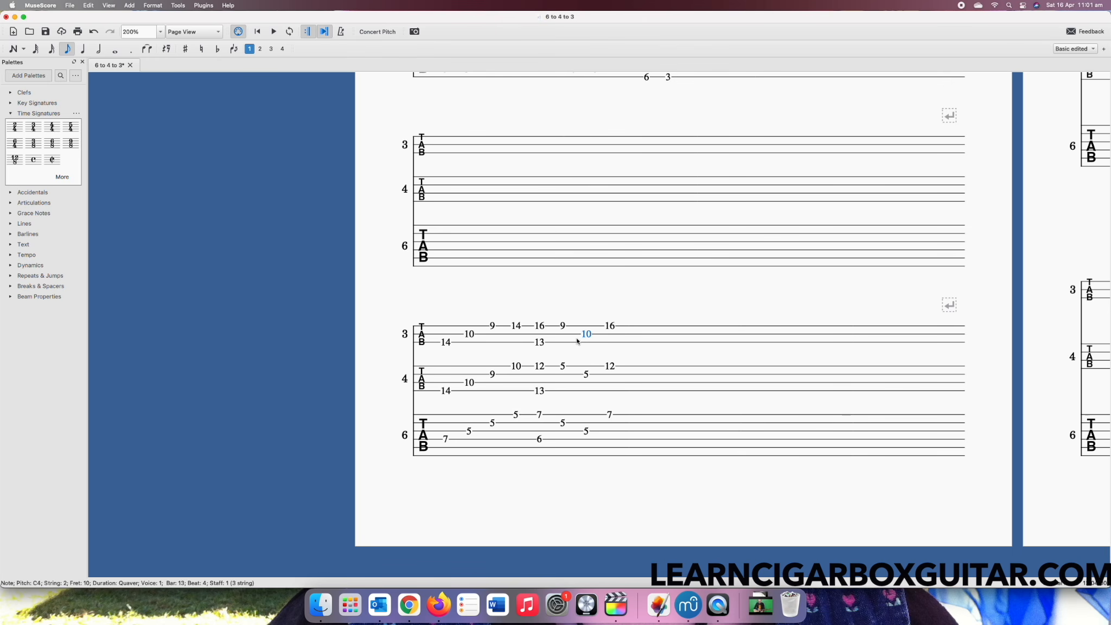
# - Move the beat 3.5 and beat 2 notes in the 3 string stave's bar 13 to string 2 at fret 14
pyautogui.click(562, 326)
pyautogui.hotkey('ctrl', 'Down')
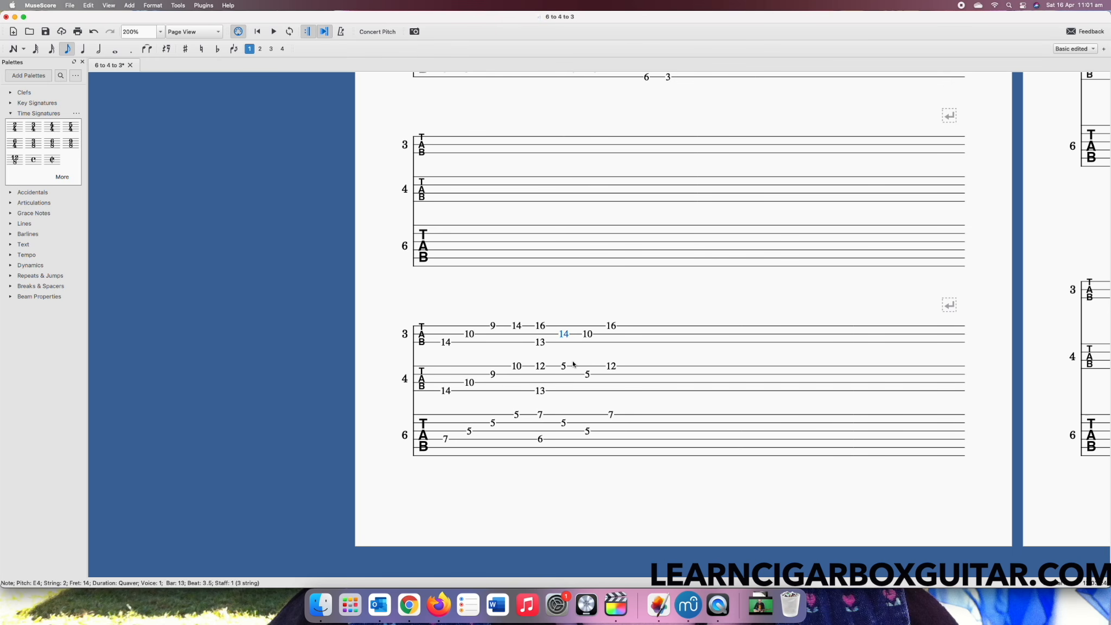
pyautogui.click(492, 327)
pyautogui.hotkey('ctrl', 'Down')
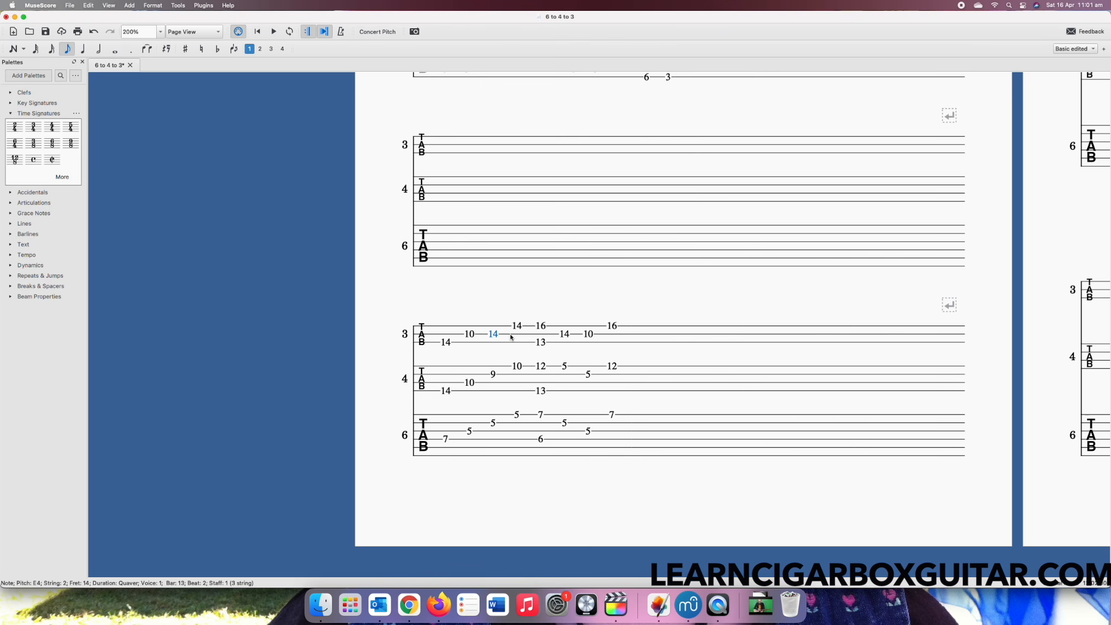
# - Transpose the 3 string stave's bar 13 chromatically by interval, down a Perfect Fourth
pyautogui.click(510, 337)
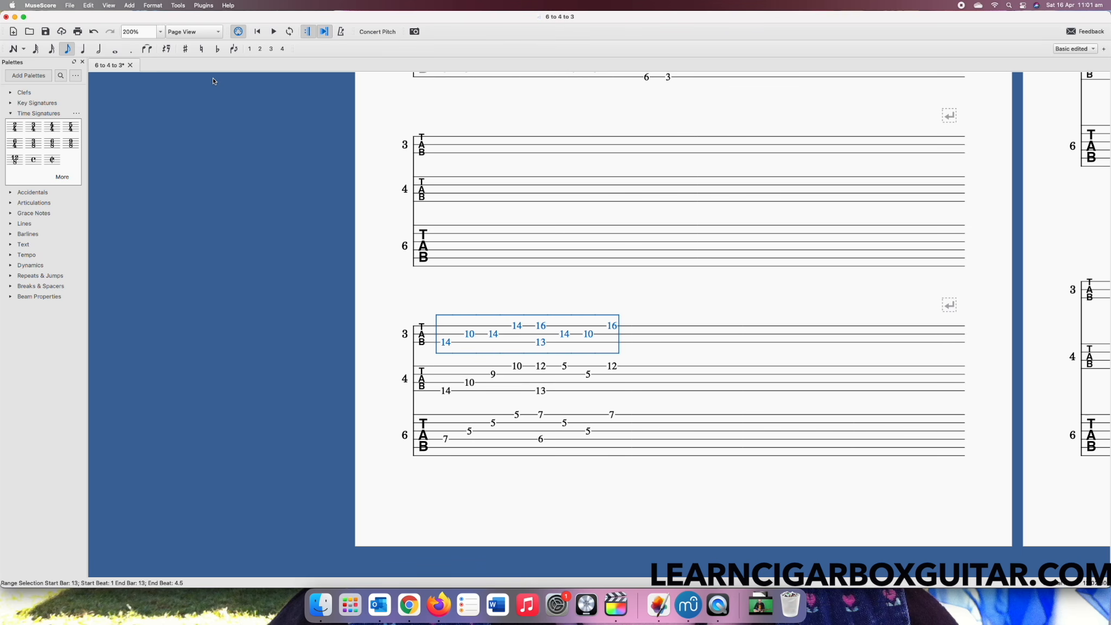
pyautogui.click(178, 5)
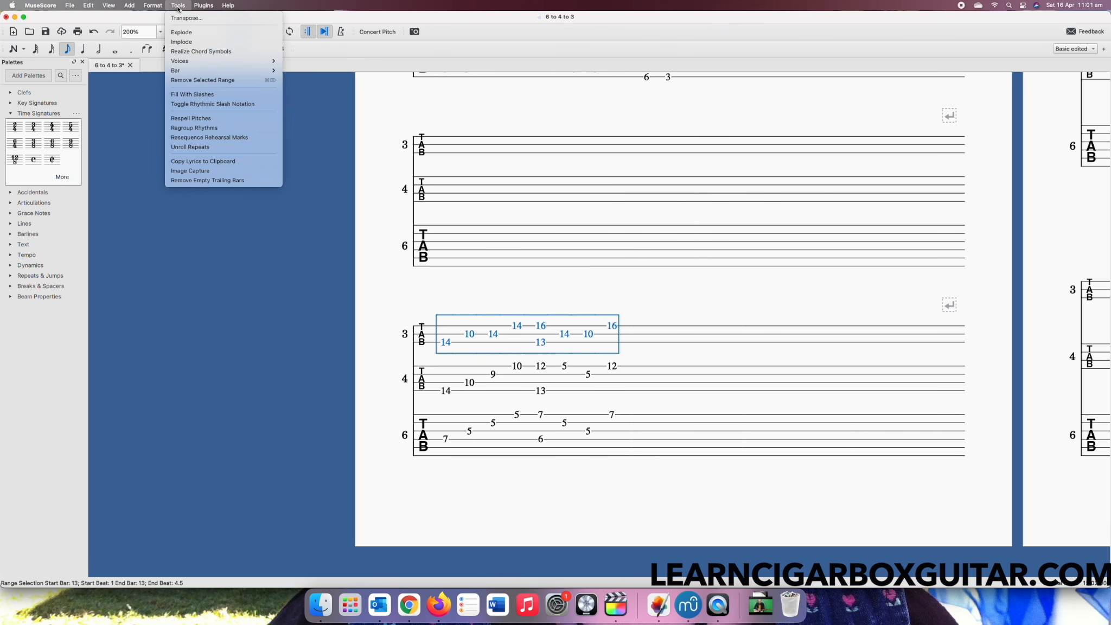
pyautogui.click(179, 18)
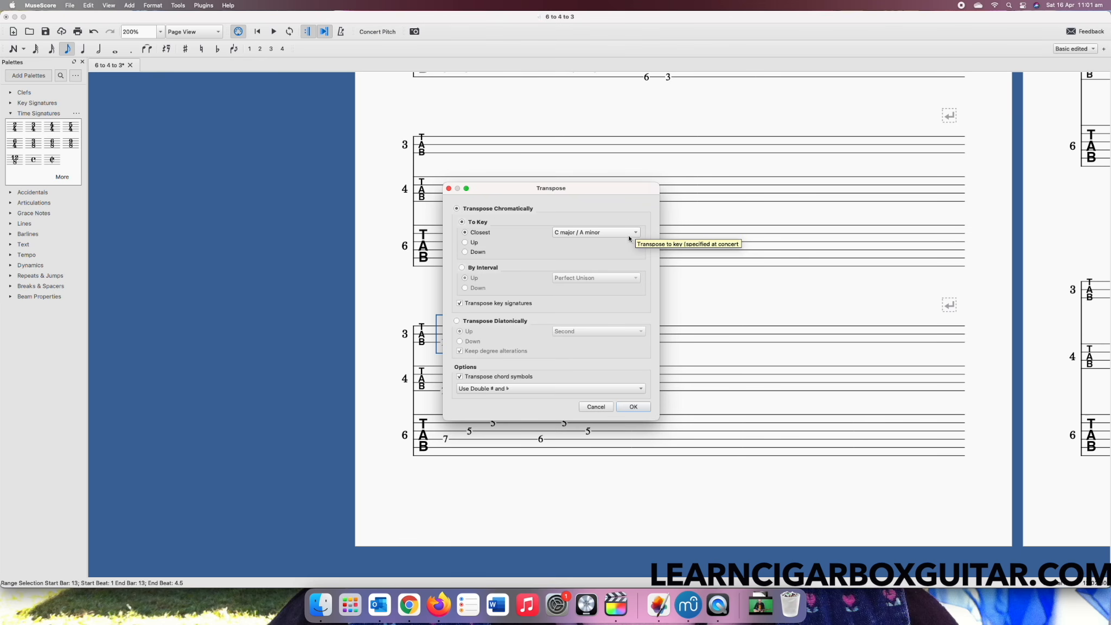
pyautogui.click(462, 268)
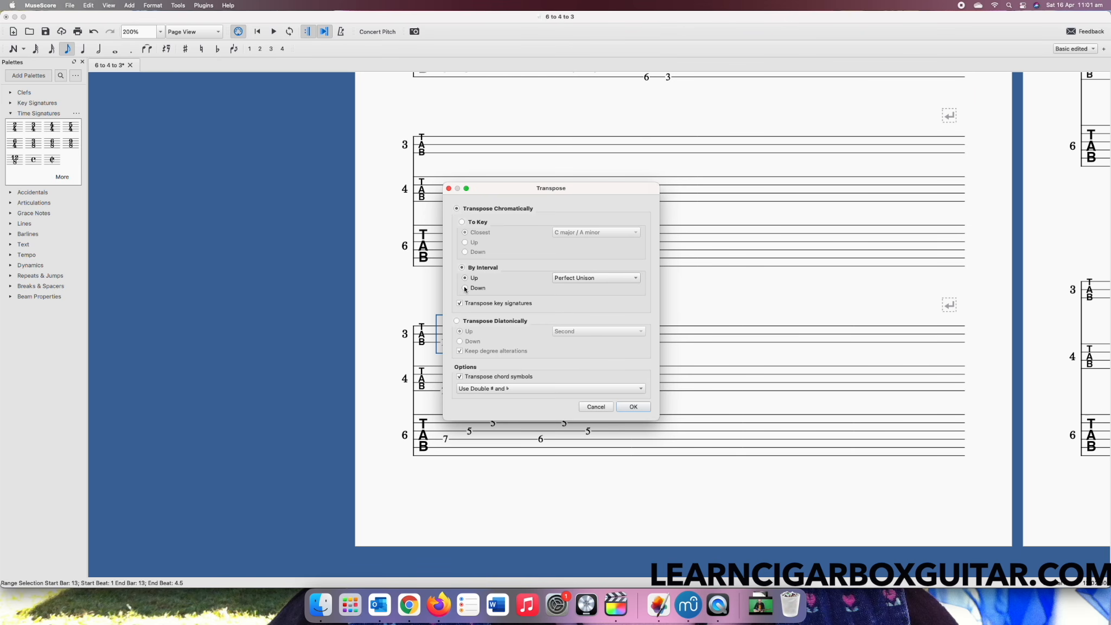
pyautogui.click(636, 278)
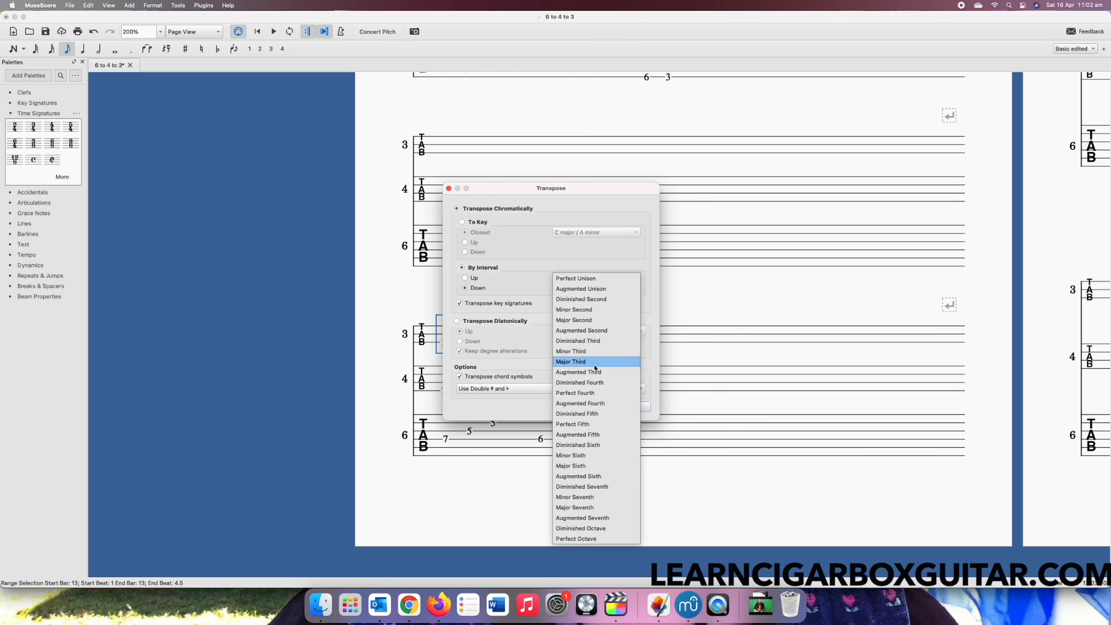
pyautogui.click(573, 394)
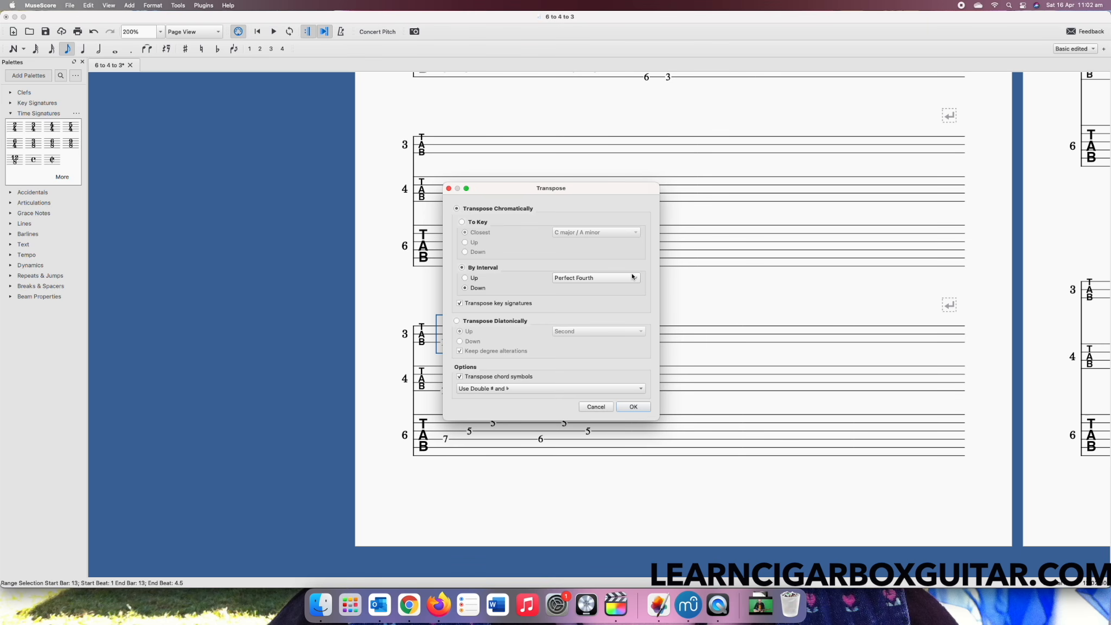
pyautogui.click(634, 406)
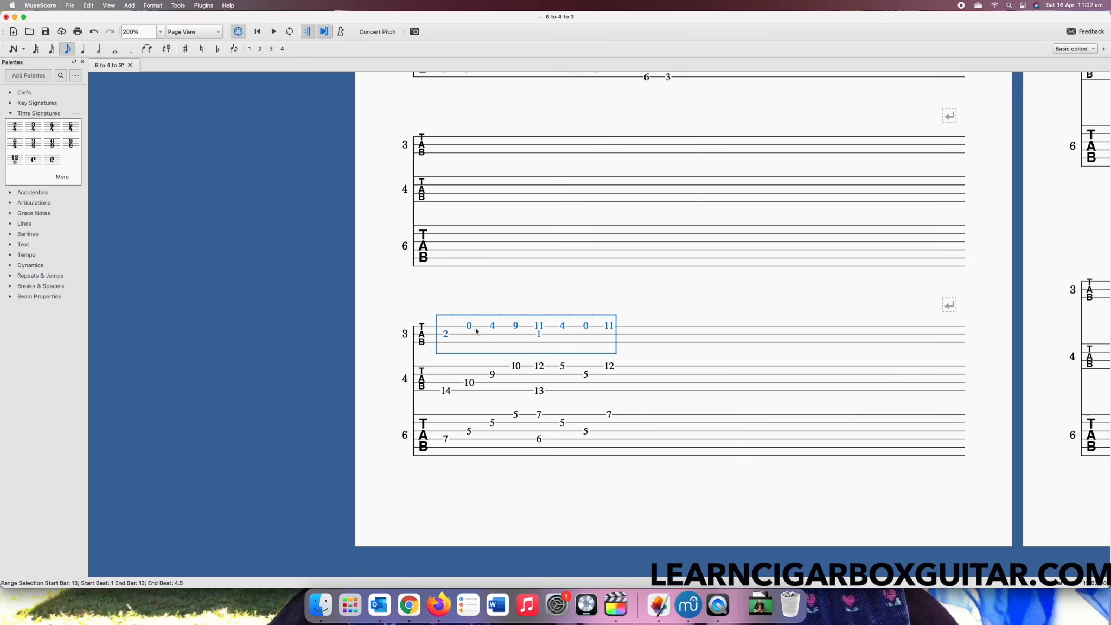
# - Reposition the transposed 3 string notes: beat 3 lower note to string 3 fret 8, first note to string 3 fret 9, second to string 2 fret 5
pyautogui.click(540, 337)
pyautogui.hotkey('ctrl', 'Down')
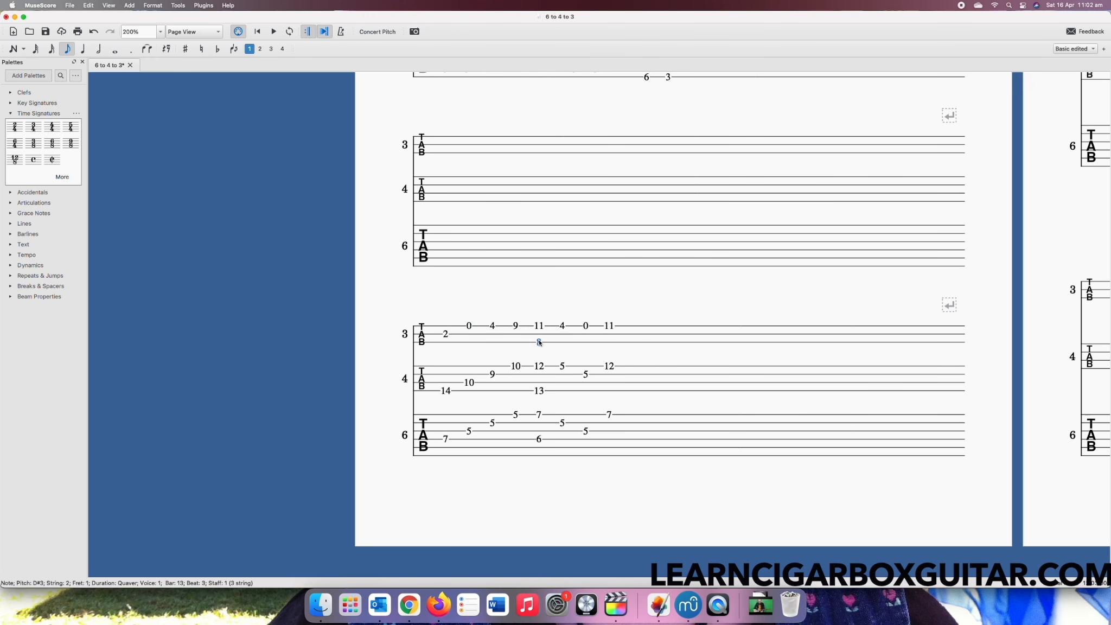
pyautogui.moveTo(445, 334); pyautogui.dragTo(469, 334)
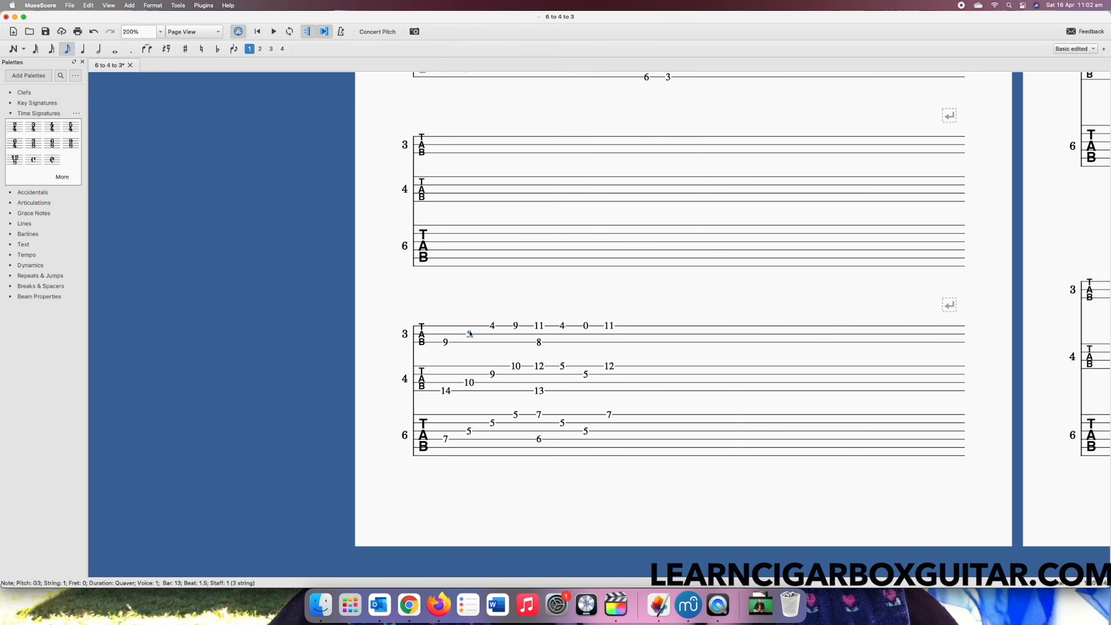
# - Move the 3 string stave's beat 4 note in bar 13 to string 2 fret 5 and the beat 3.5 note to string 2 fret 9
pyautogui.moveTo(584, 326); pyautogui.dragTo(585, 333)
pyautogui.click(610, 326)
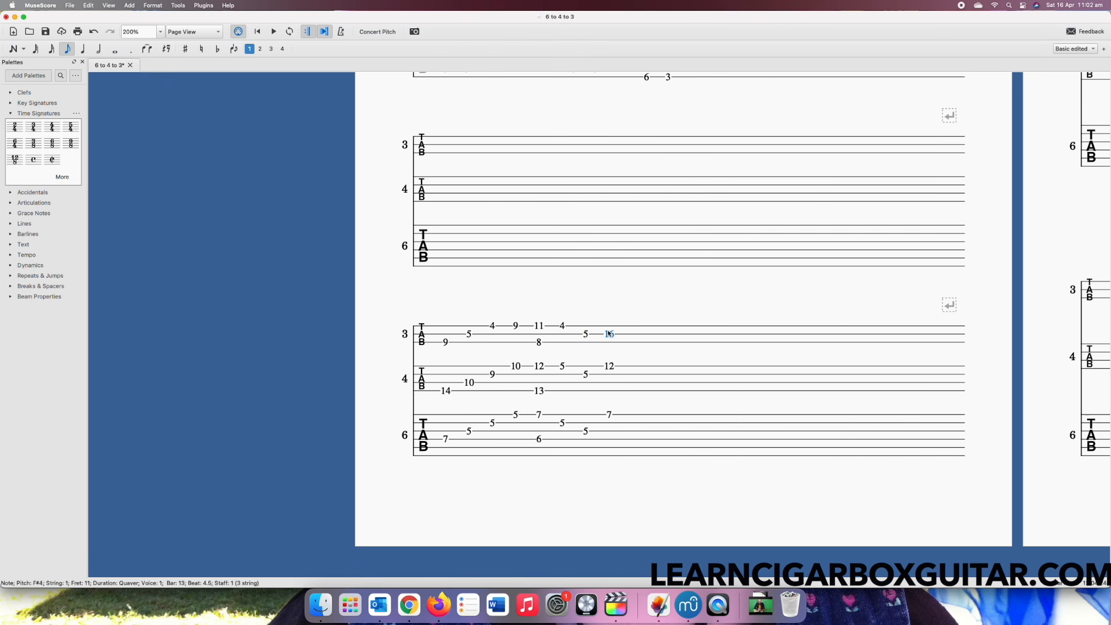
pyautogui.moveTo(565, 327); pyautogui.dragTo(563, 334)
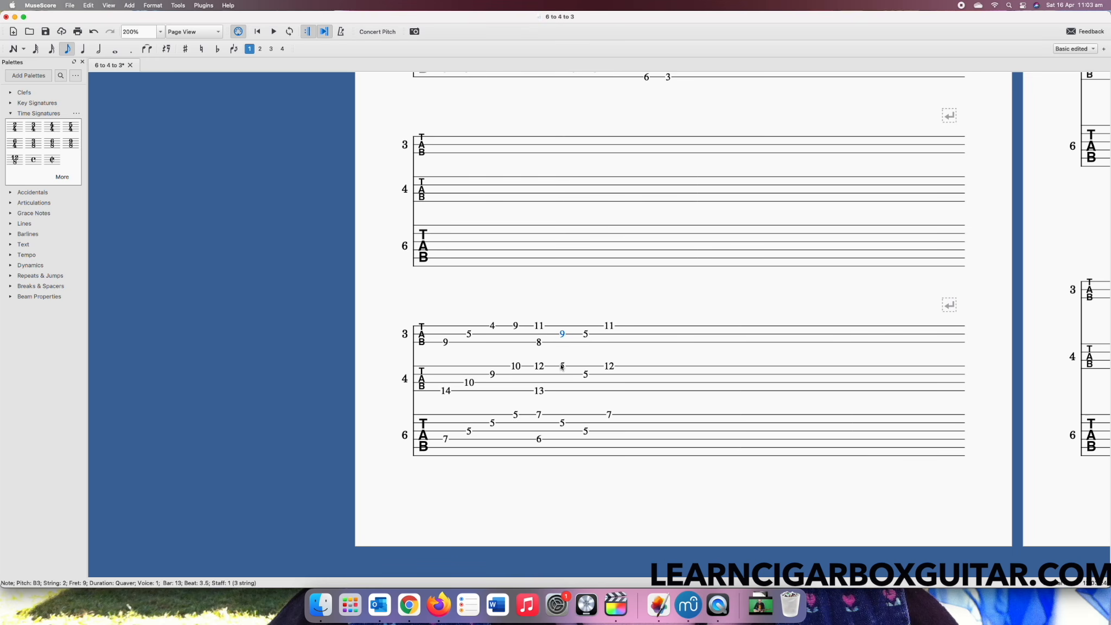
# - Switch to Firefox and open the "Converting 6 string tab into 3 string GDG" lesson in LearnCigarBoxGuitar.com's free Theory Course
pyautogui.scroll(-2, 561, 367)
pyautogui.scroll(15, 562, 368)
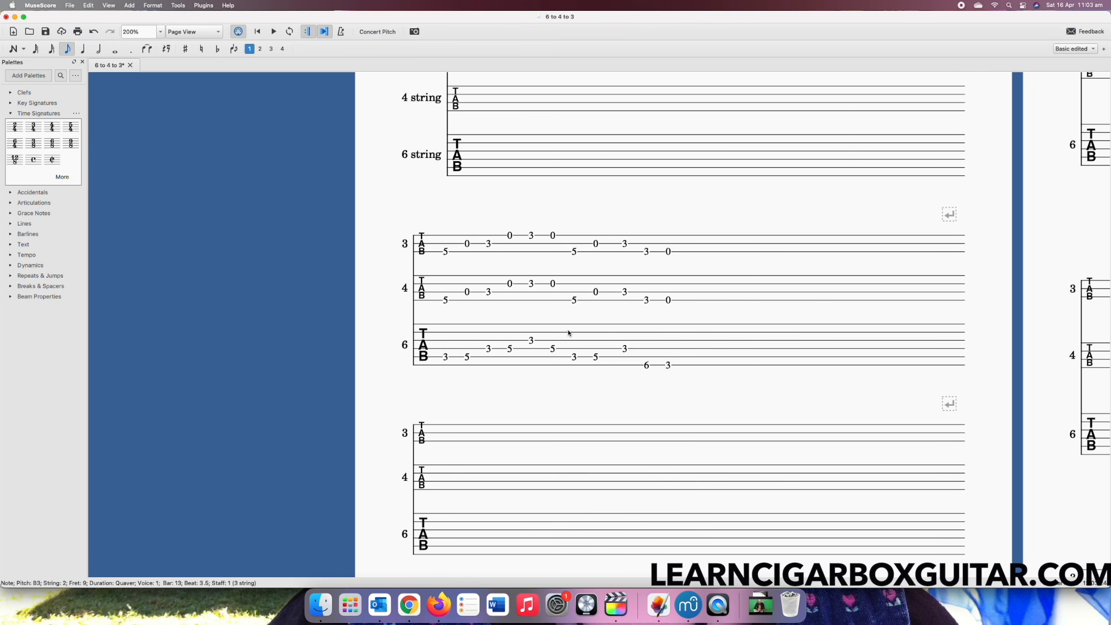
pyautogui.click(443, 610)
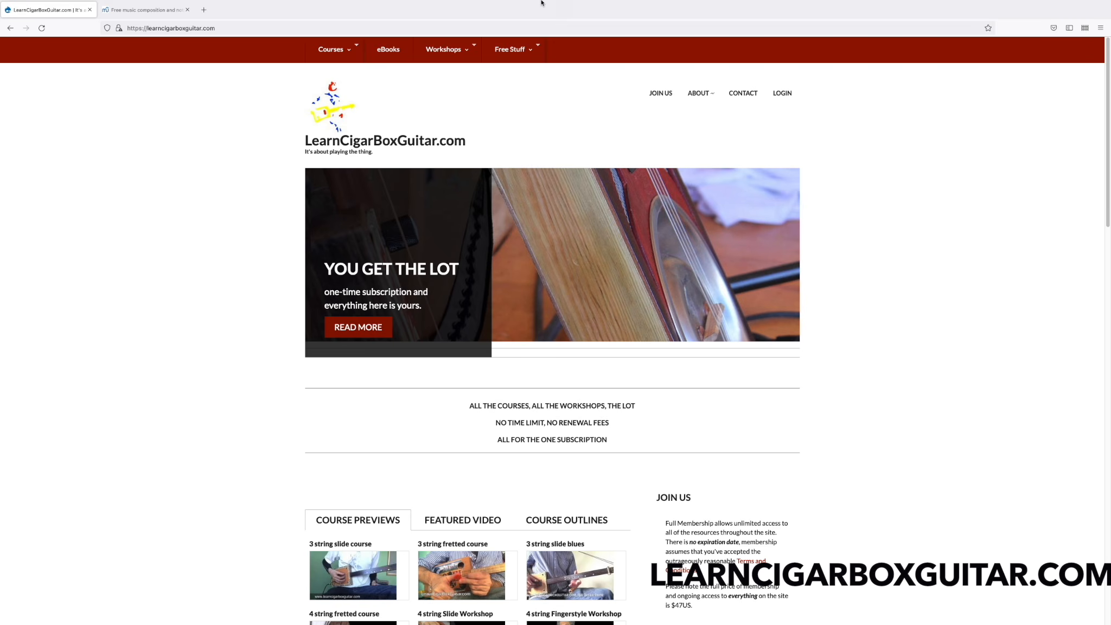
pyautogui.moveTo(510, 48)
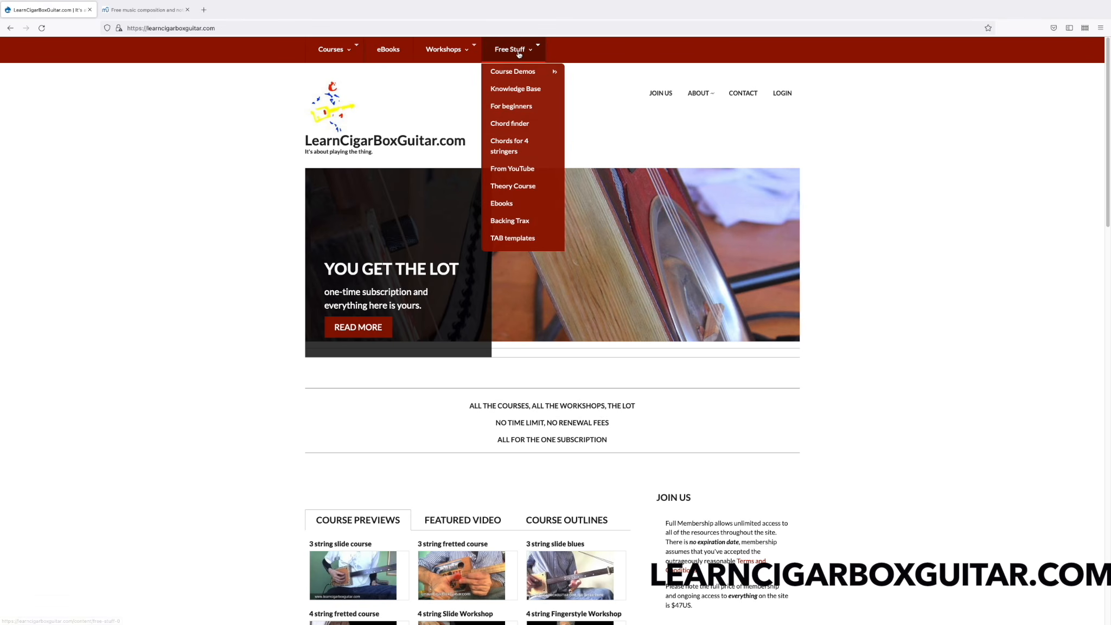
pyautogui.click(514, 186)
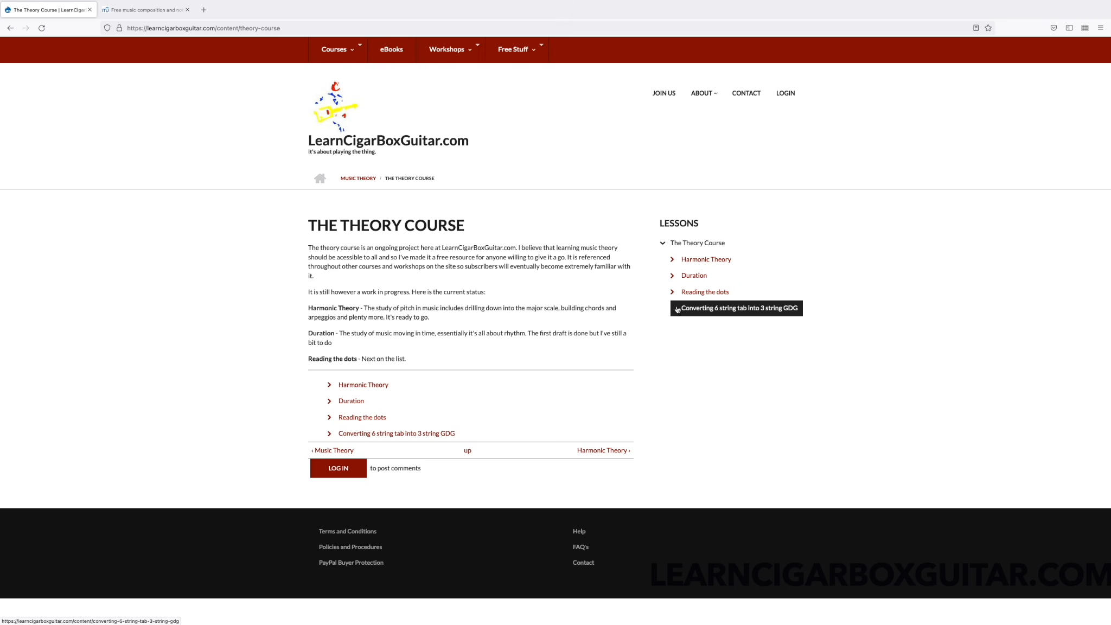
pyautogui.click(682, 309)
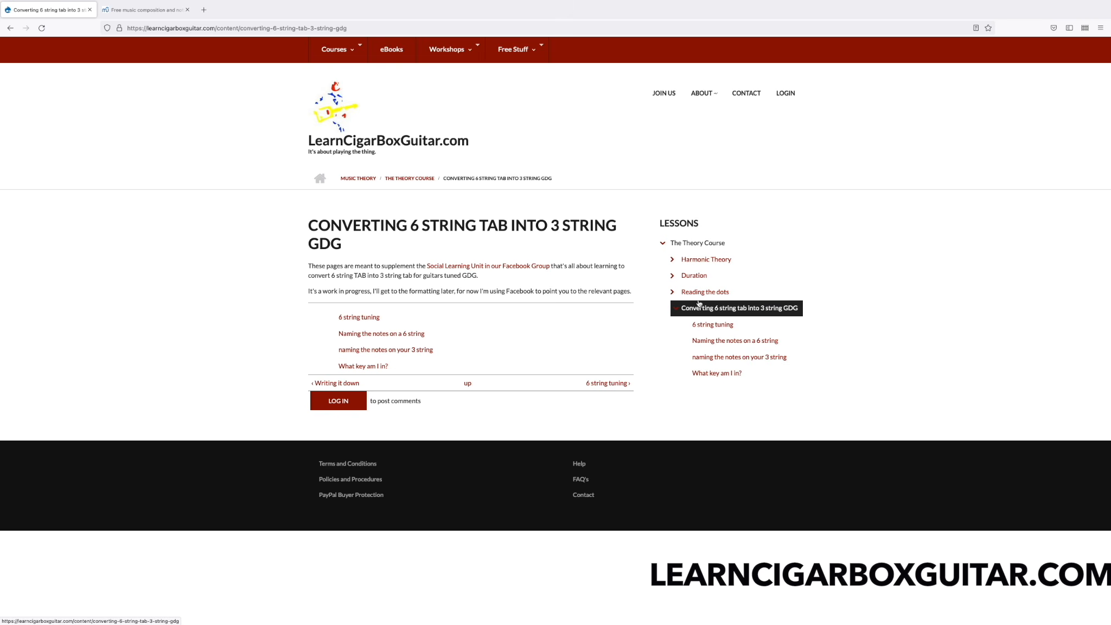
# - Check the Born Under a Bad Sign tab in Chrome against the score and return to MuseScore
pyautogui.moveTo(468, 624)
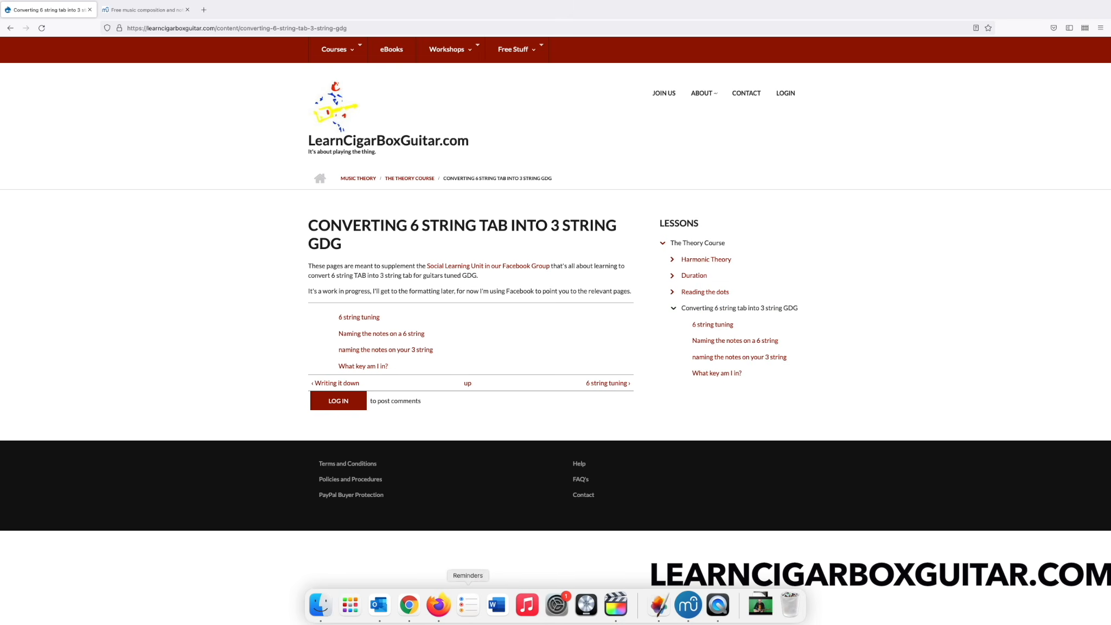
pyautogui.click(689, 604)
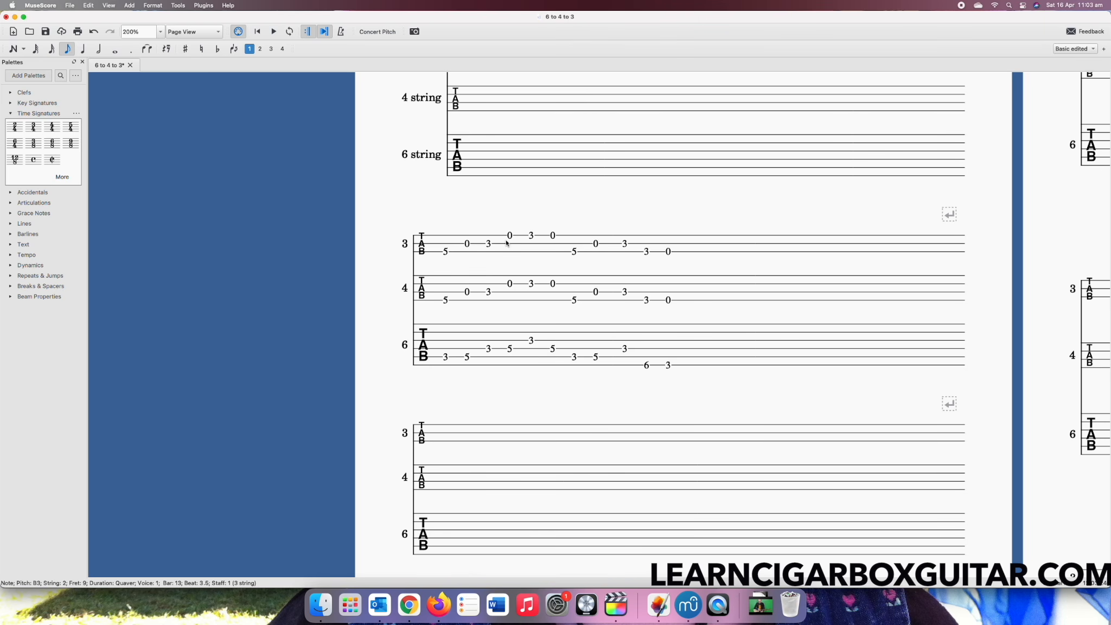
pyautogui.click(411, 606)
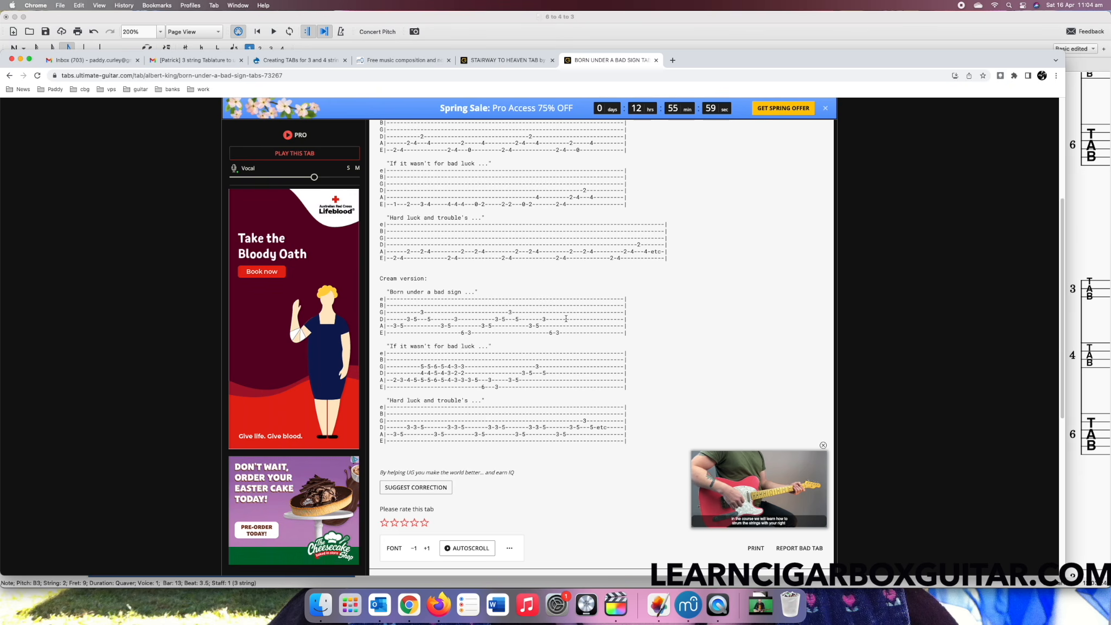
pyautogui.click(692, 607)
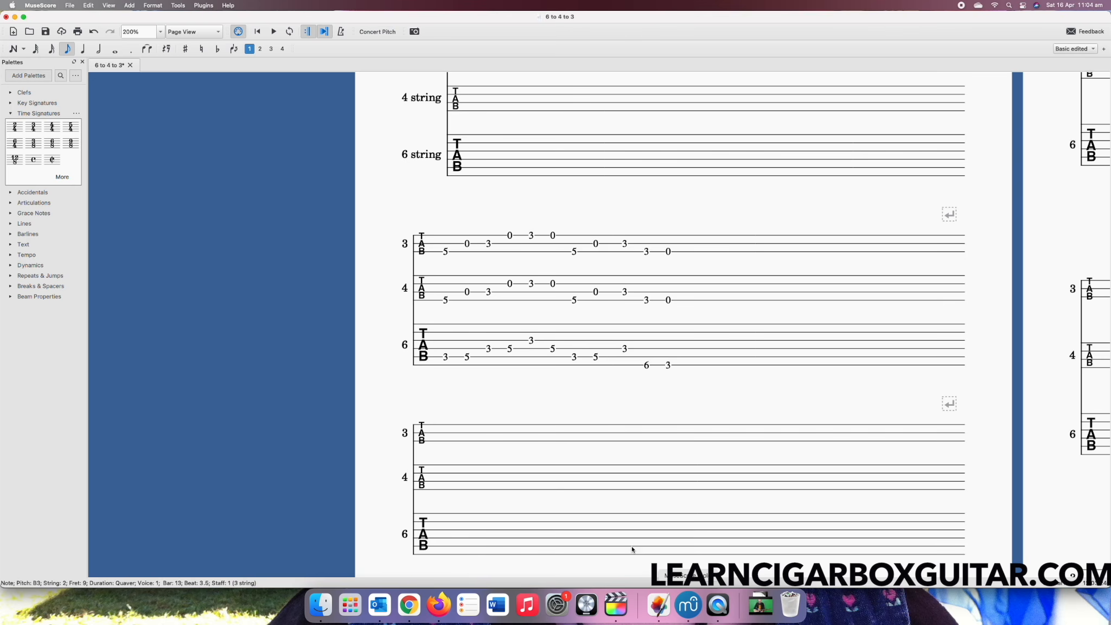